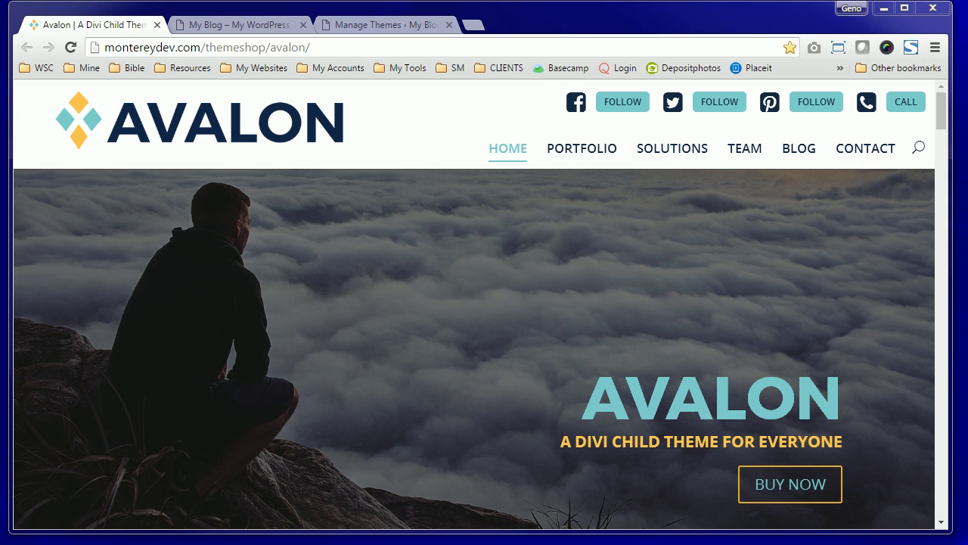
Preview the Avalon demo page, then bring up the DownloadPackage_1_0 folder with its four files.
scroll(948, 117, down, 2)
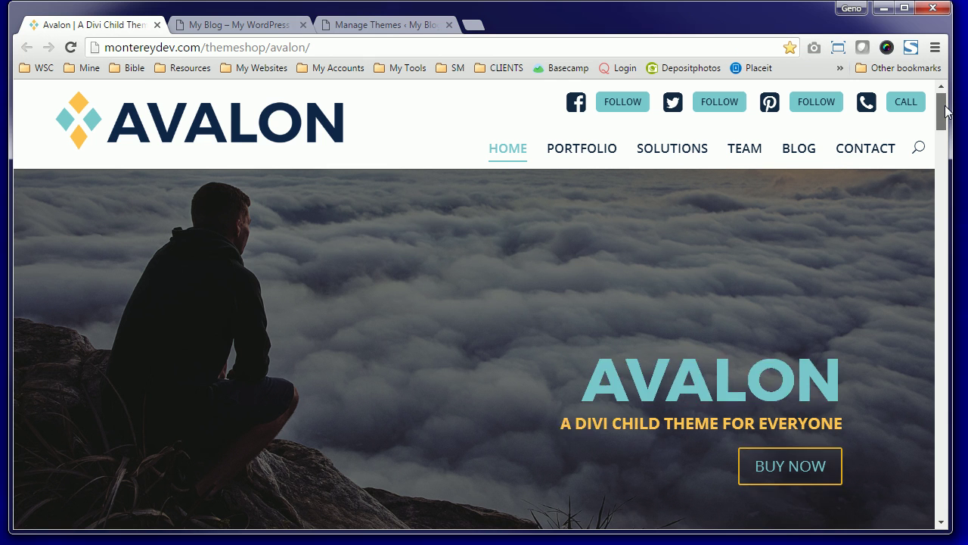
mouse_move(948, 120)
mouse_down()
mouse_move(932, 257)
mouse_move(940, 360)
mouse_move(959, 92)
mouse_up()
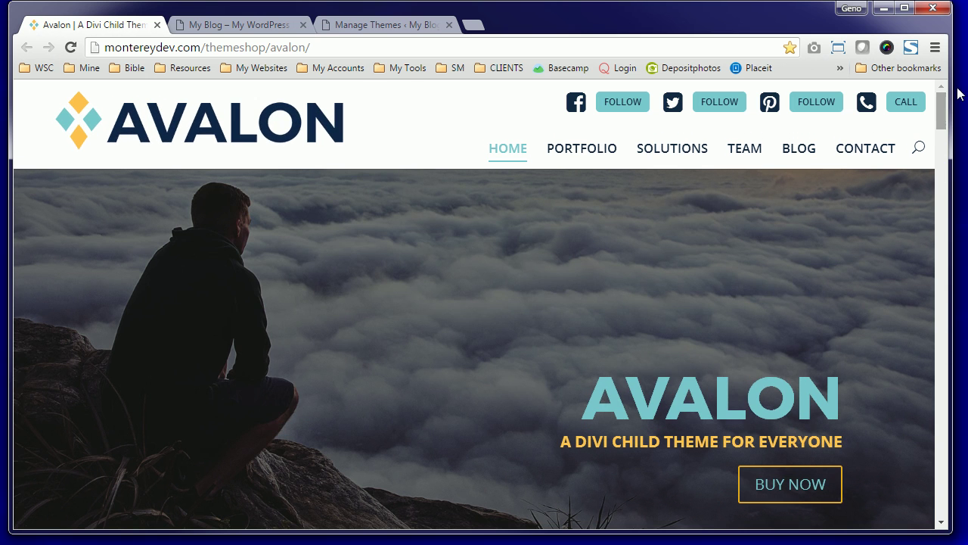
key(alt+Tab)
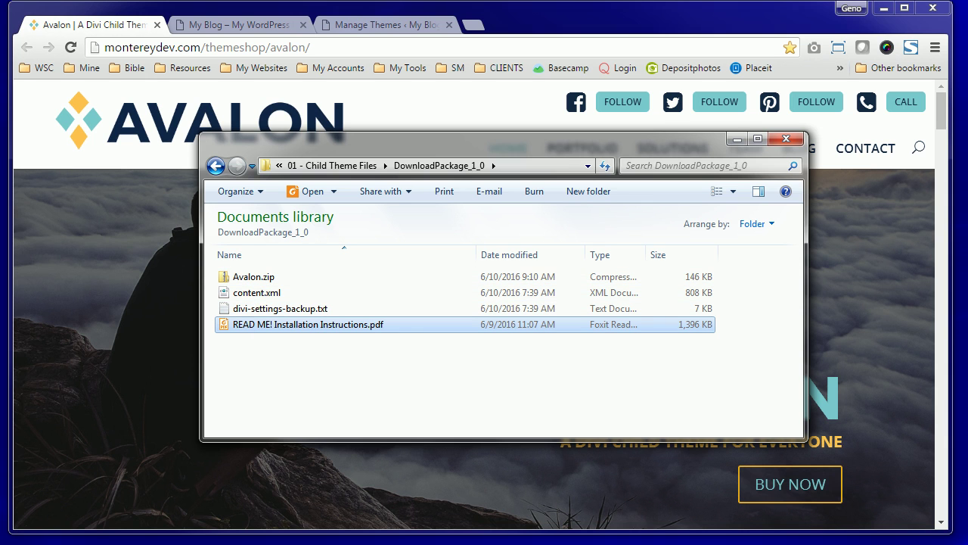
double_click(302, 324)
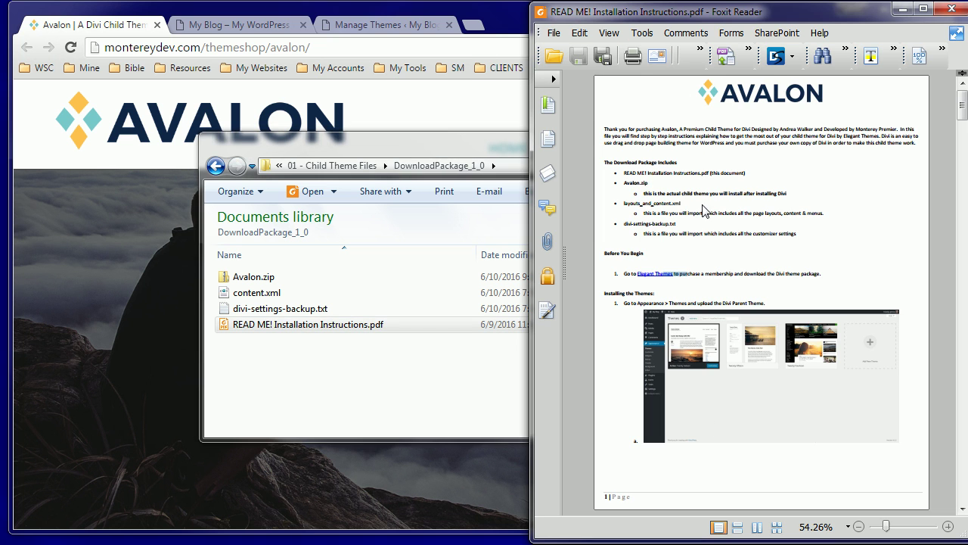
scroll(738, 197, down, 2)
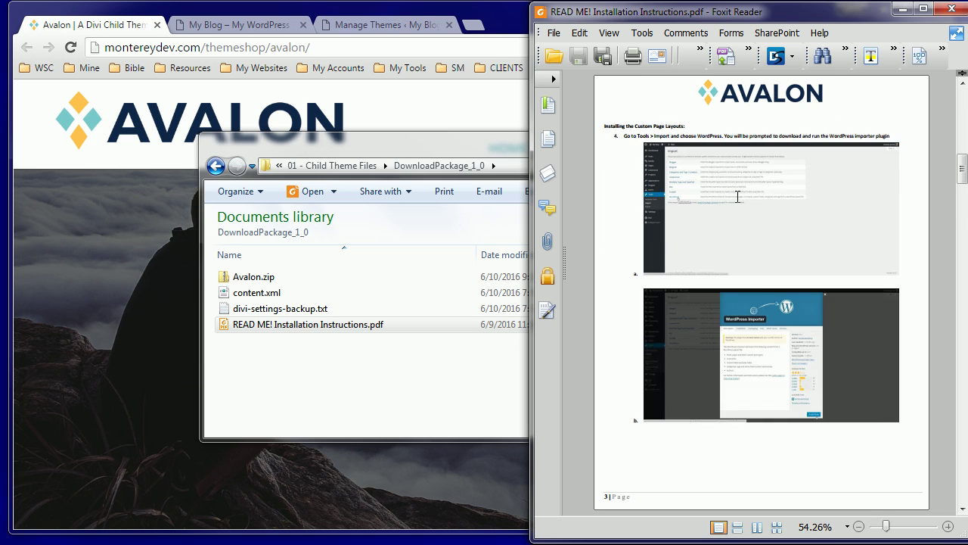
scroll(738, 197, up, 3)
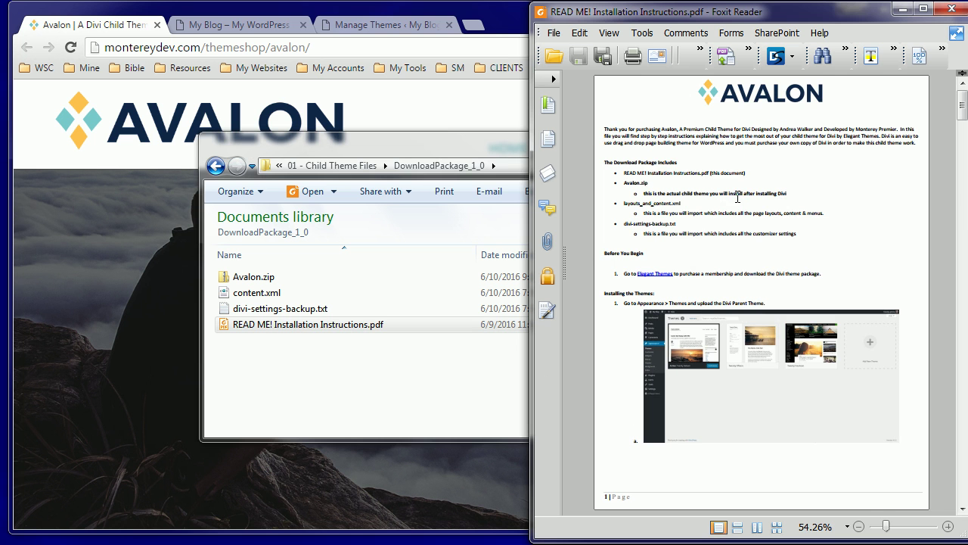
click(901, 10)
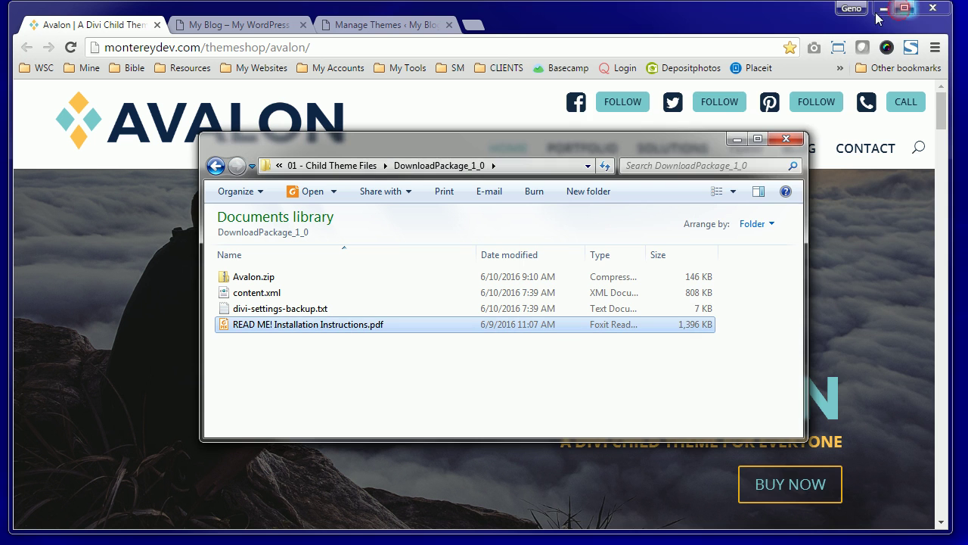
Go to the My Blog Themes page and open the Upload Theme form.
click(737, 139)
click(208, 24)
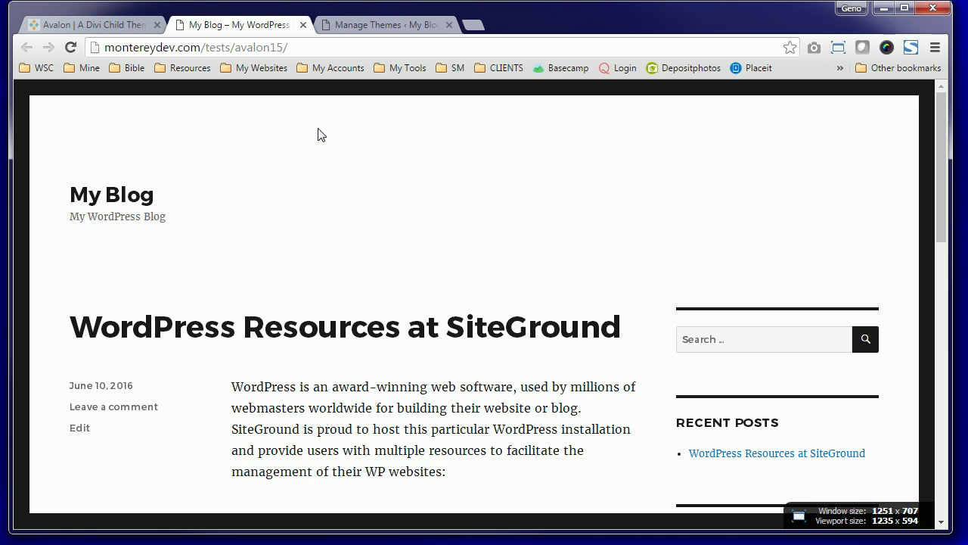
click(365, 27)
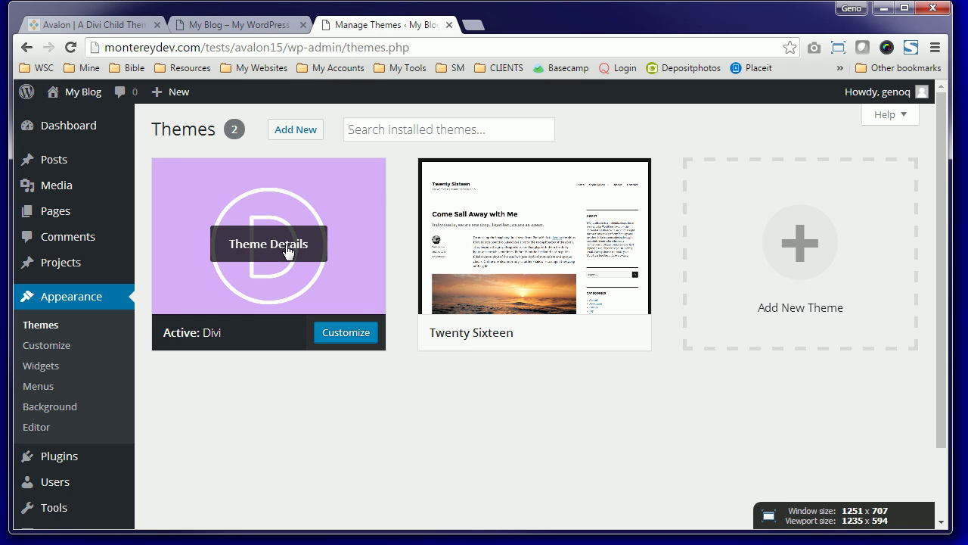
click(288, 133)
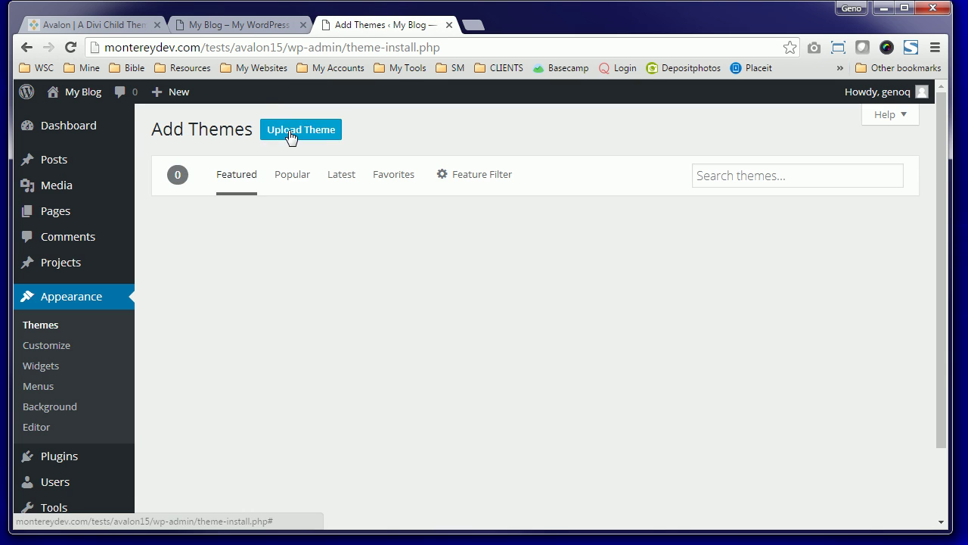
click(286, 133)
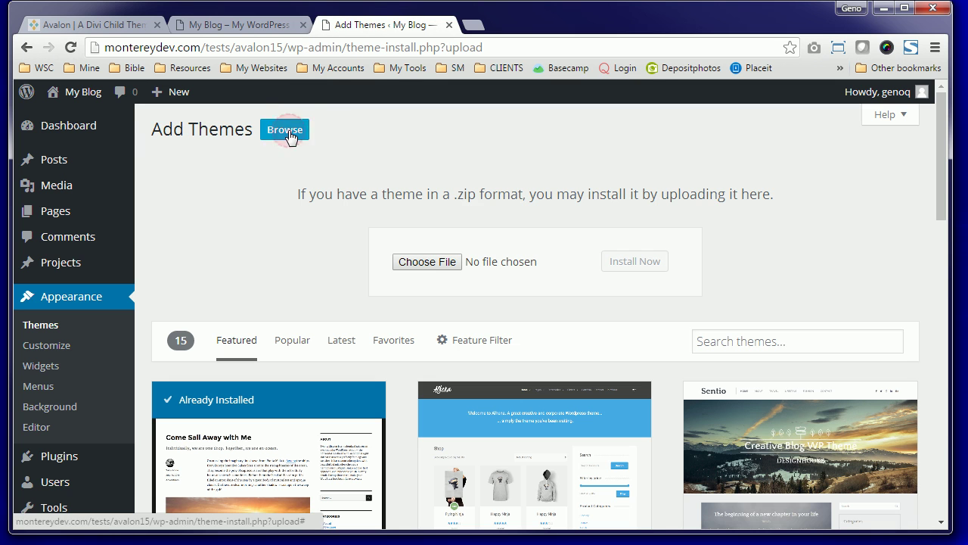
Upload Avalon.zip from DownloadPackage_1_0, install it and activate the Avalon theme.
click(427, 263)
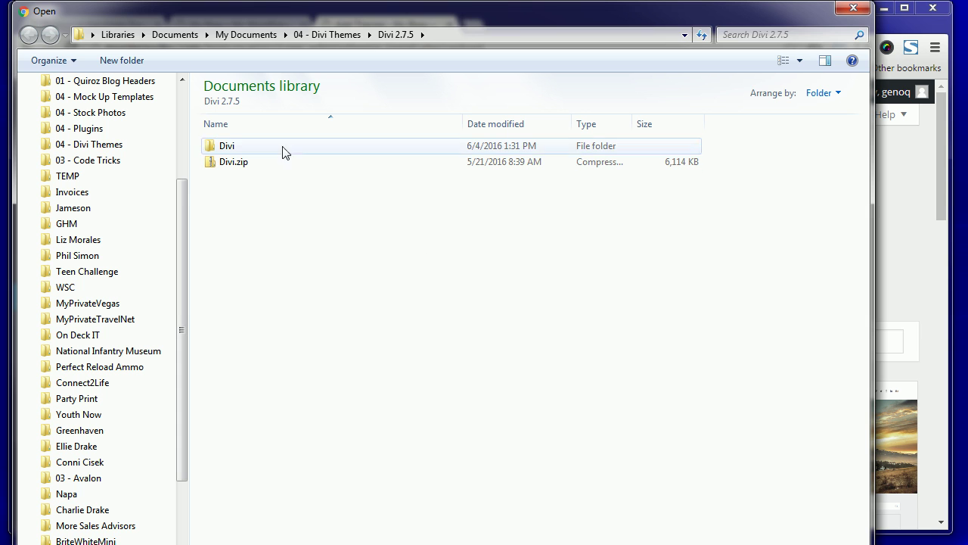
click(75, 480)
double_click(238, 145)
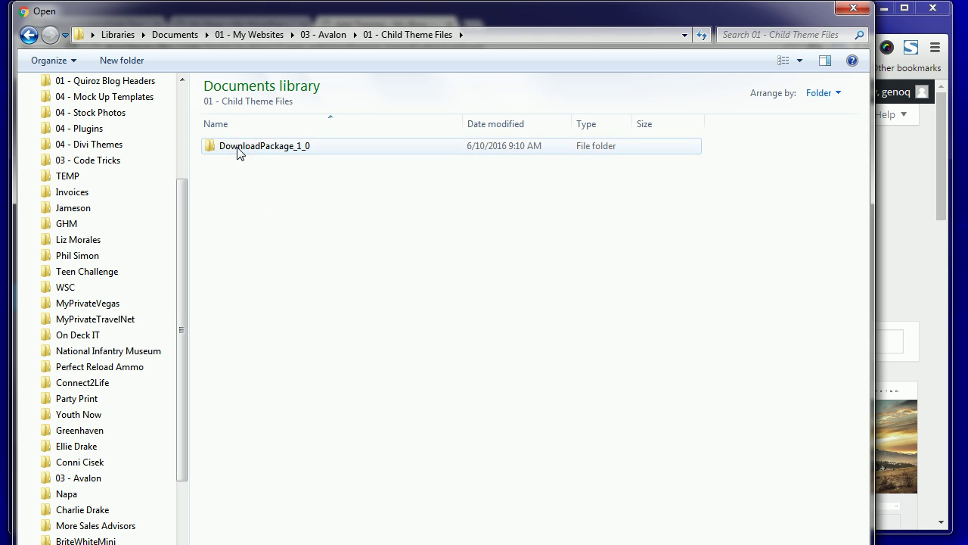
double_click(238, 147)
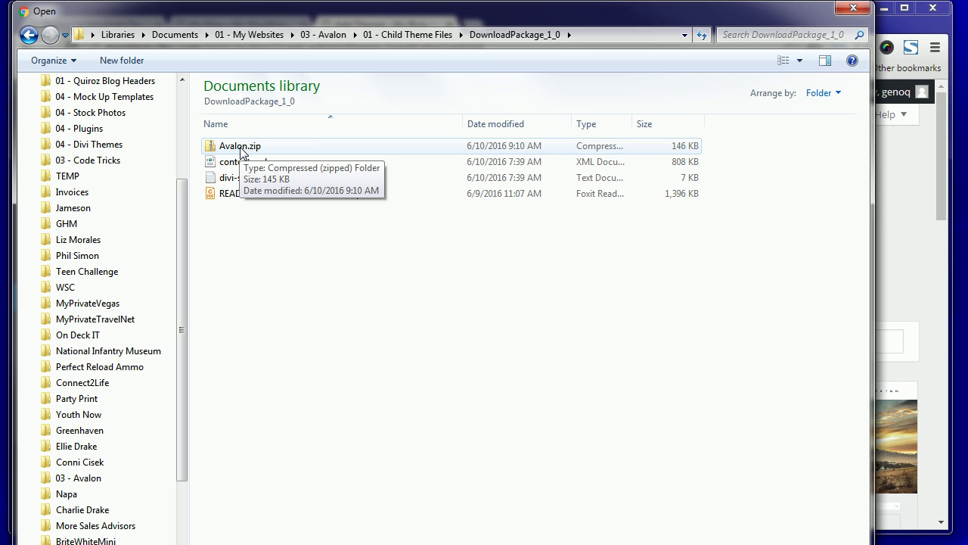
double_click(240, 148)
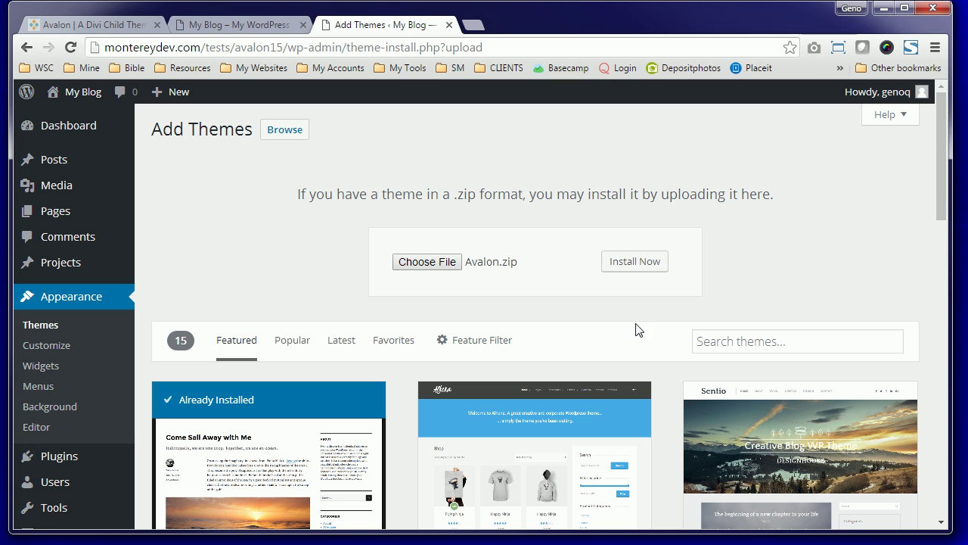
click(646, 263)
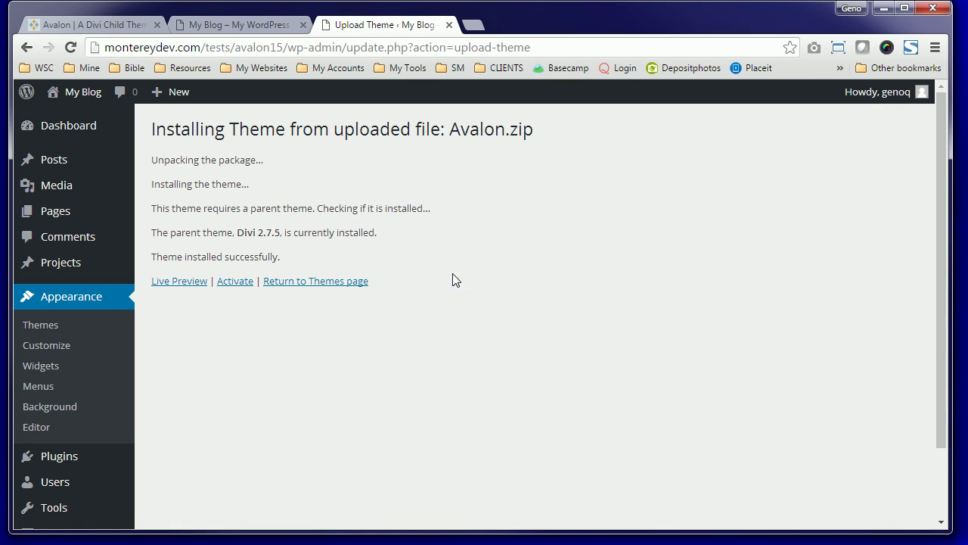
click(233, 284)
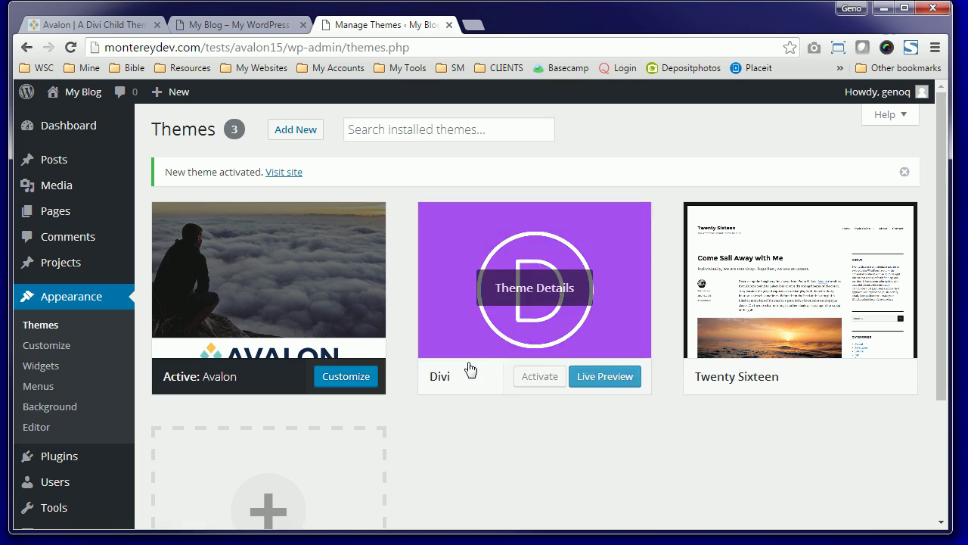
Install and run the WordPress Importer from Tools > Import, choosing content.xml as the import file.
scroll(118, 244, down, 2)
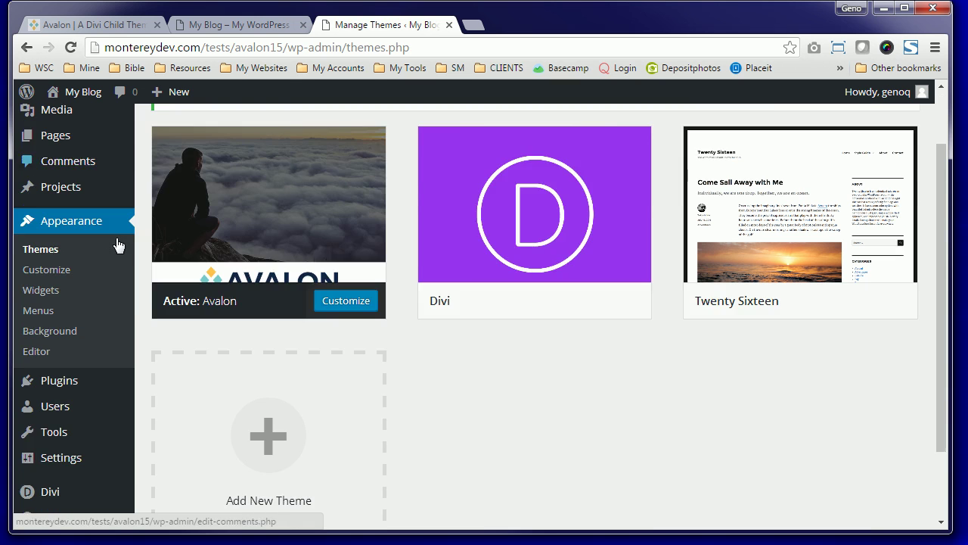
mouse_move(54, 357)
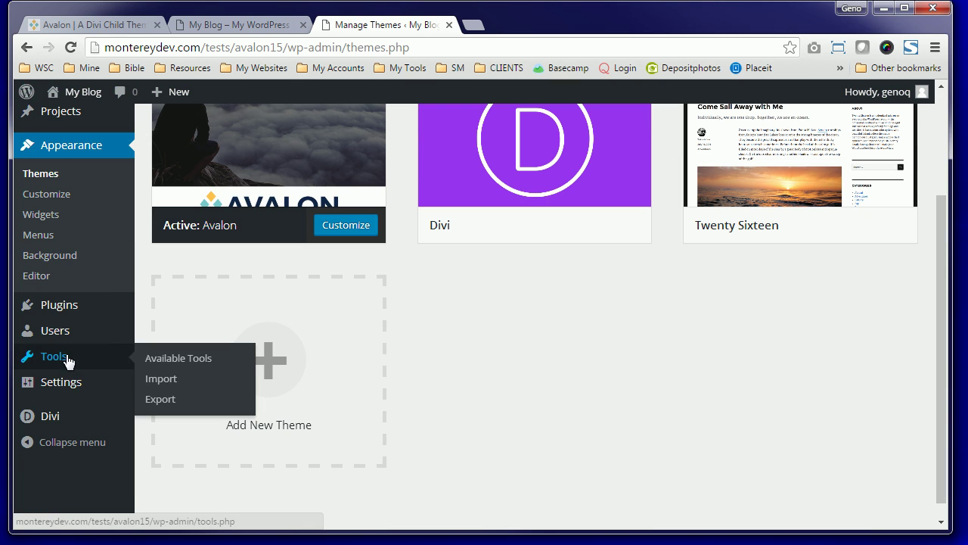
click(164, 384)
click(198, 409)
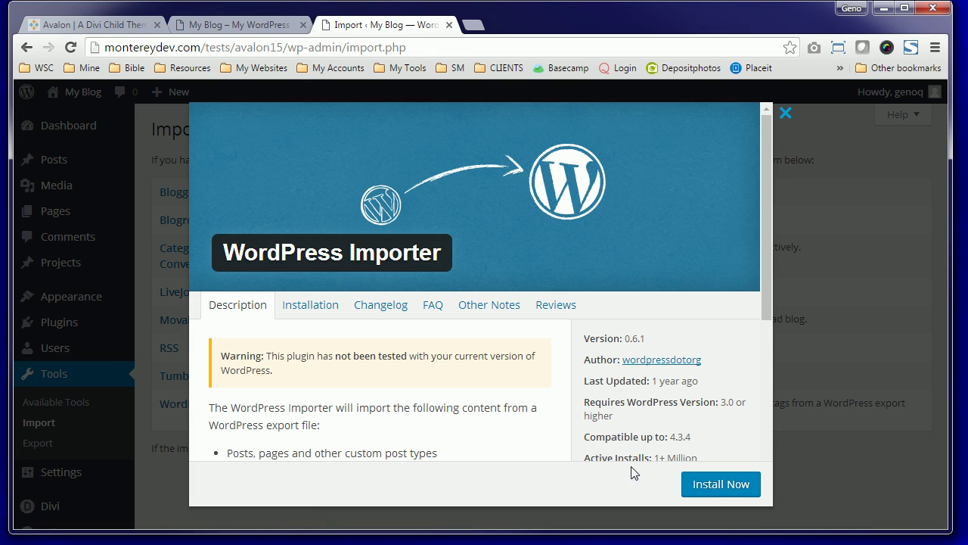
click(725, 490)
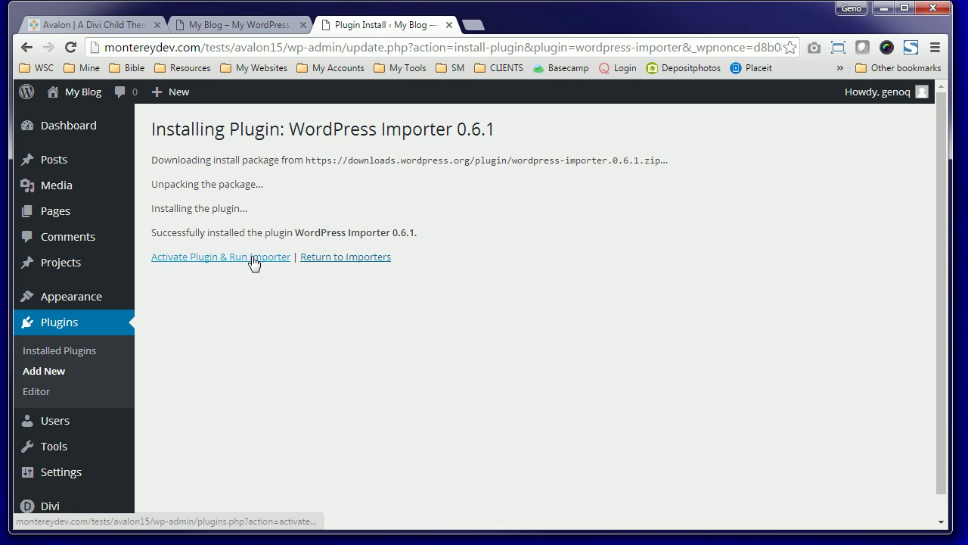
click(254, 258)
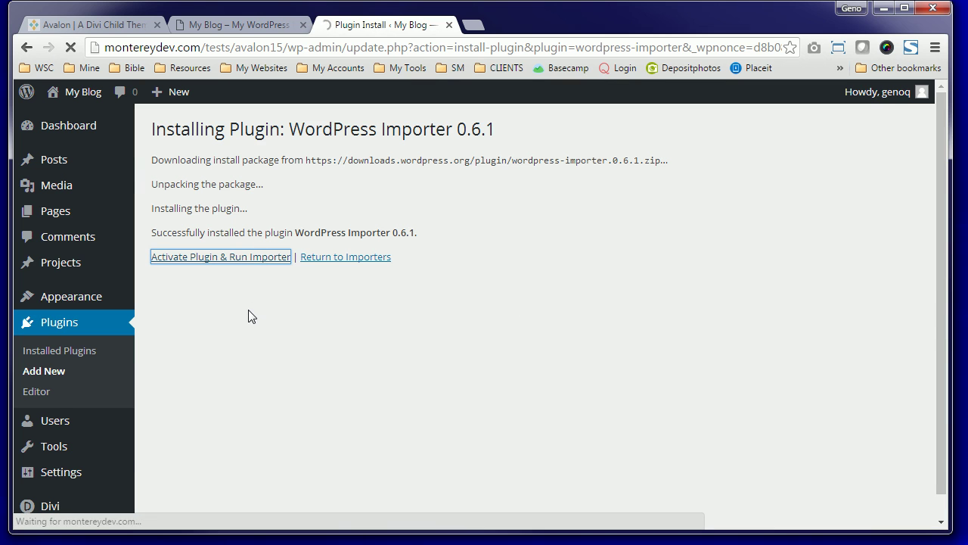
click(453, 215)
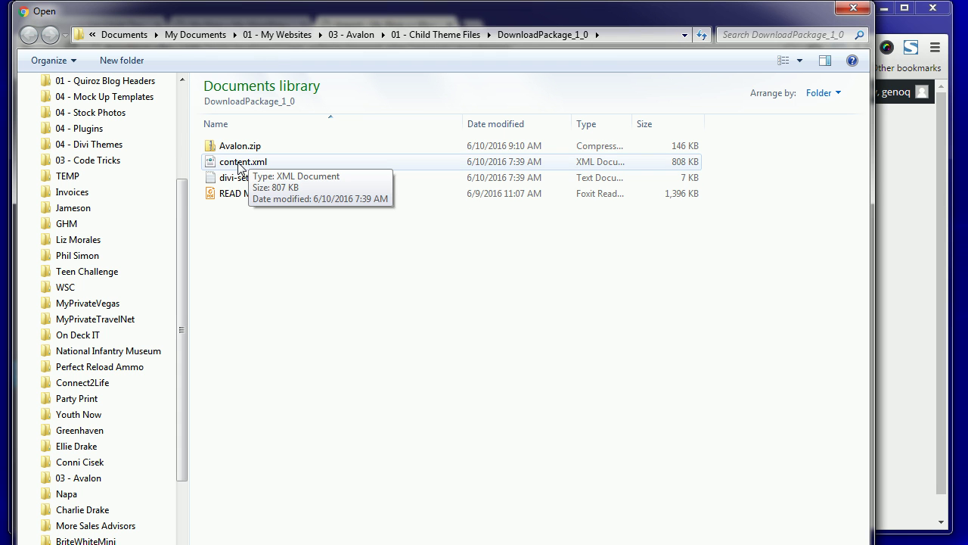
double_click(241, 163)
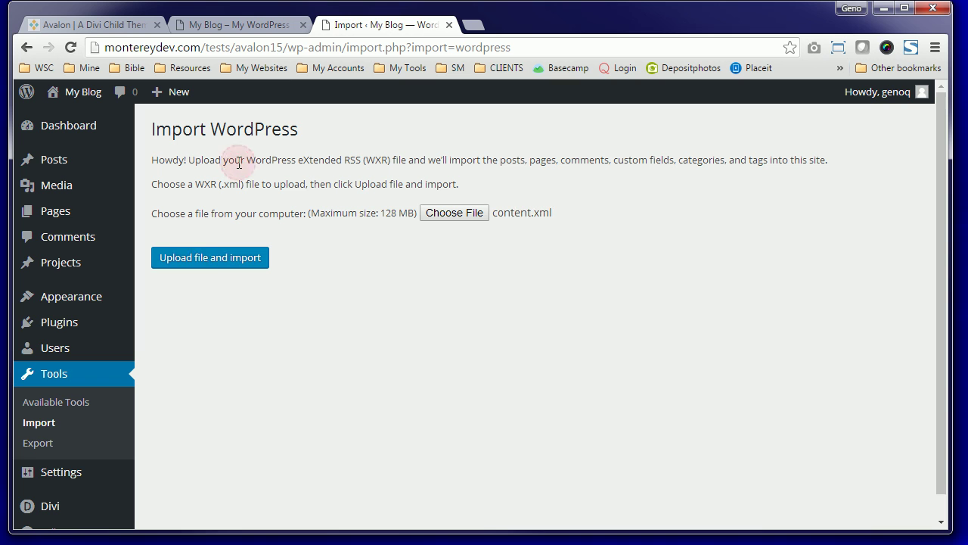
Import content.xml under the existing user with file attachments, then return to the instructions PDF.
click(211, 261)
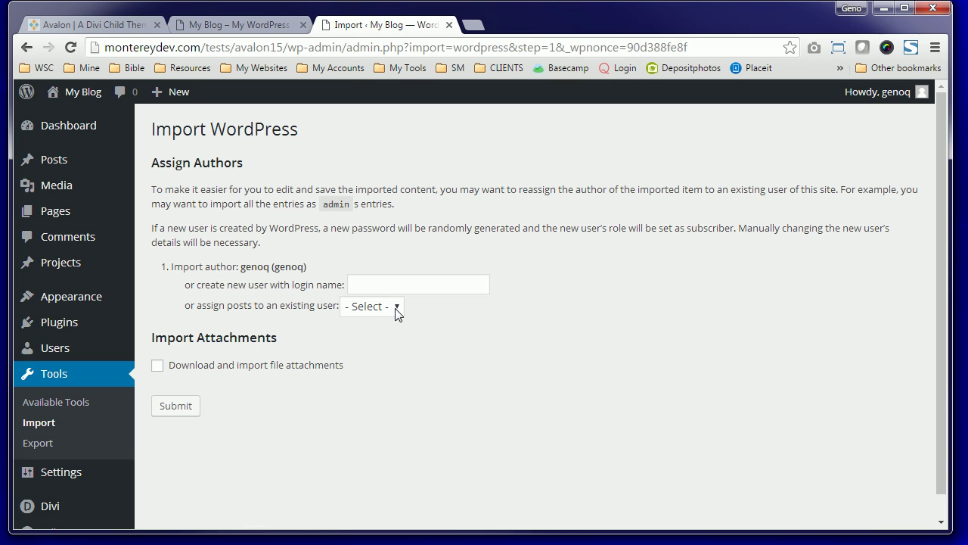
click(397, 308)
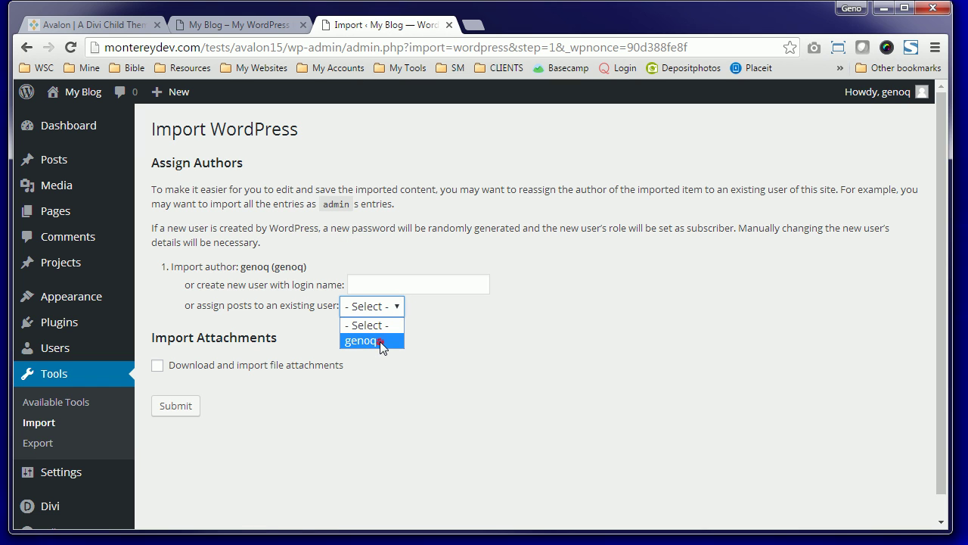
click(380, 342)
click(157, 366)
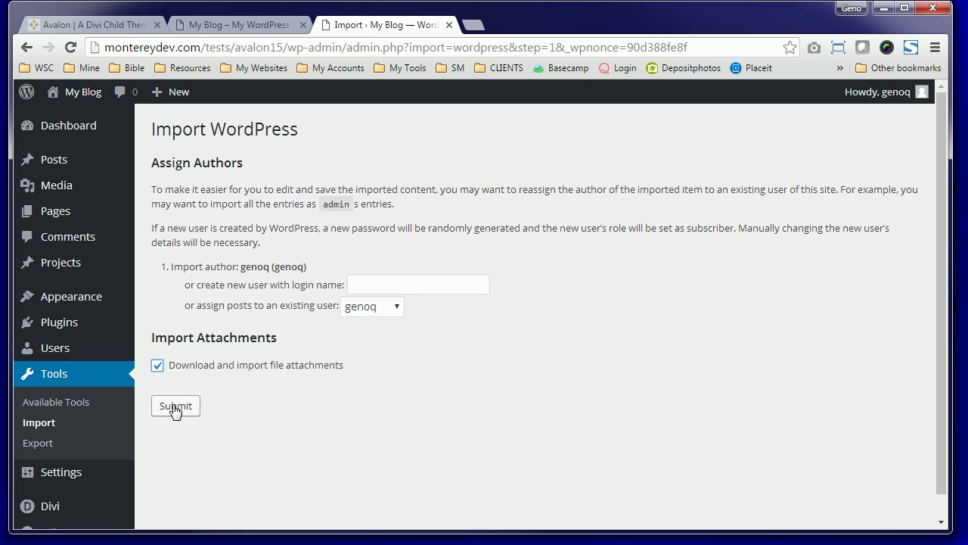
click(174, 409)
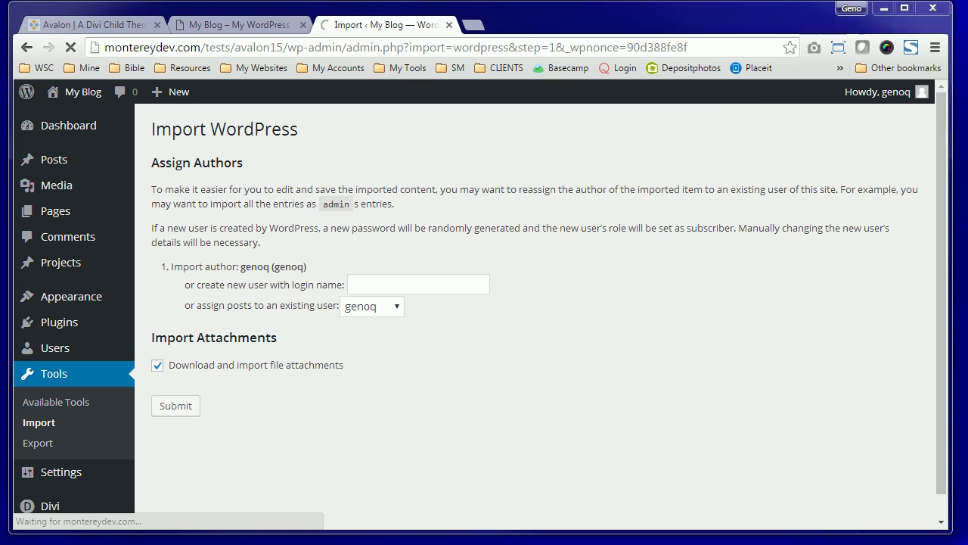
key(alt+Tab)
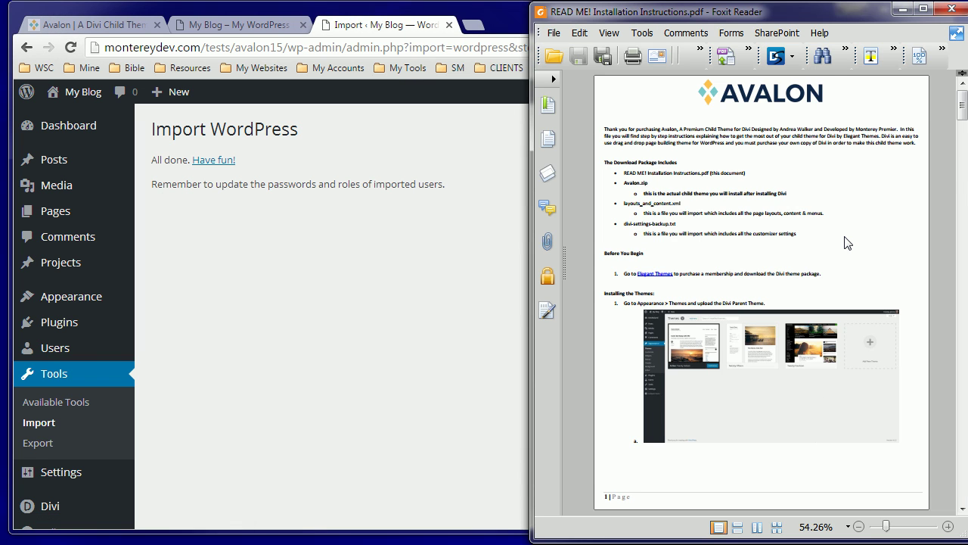
Scroll the READ ME PDF to page 6, 'Setting Up The Homepage' and 'Importing the Divi Settings'.
scroll(848, 242, down, 2)
scroll(848, 242, down, 2)
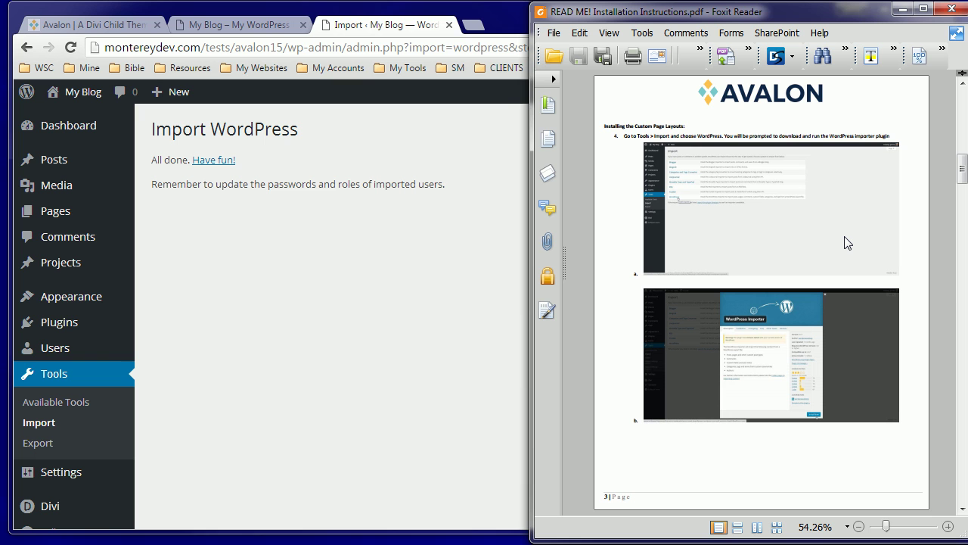
scroll(847, 242, down, 2)
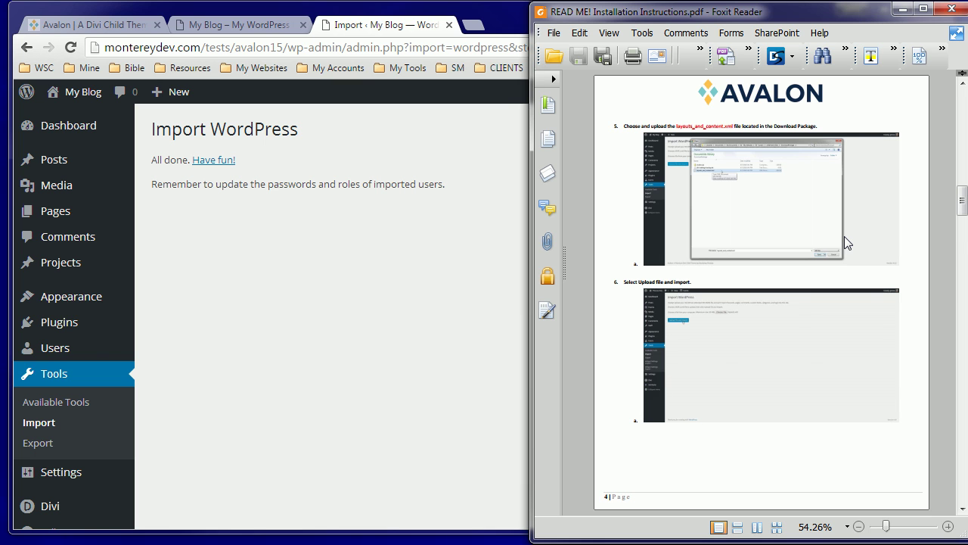
scroll(847, 242, down, 2)
scroll(847, 242, down, 2)
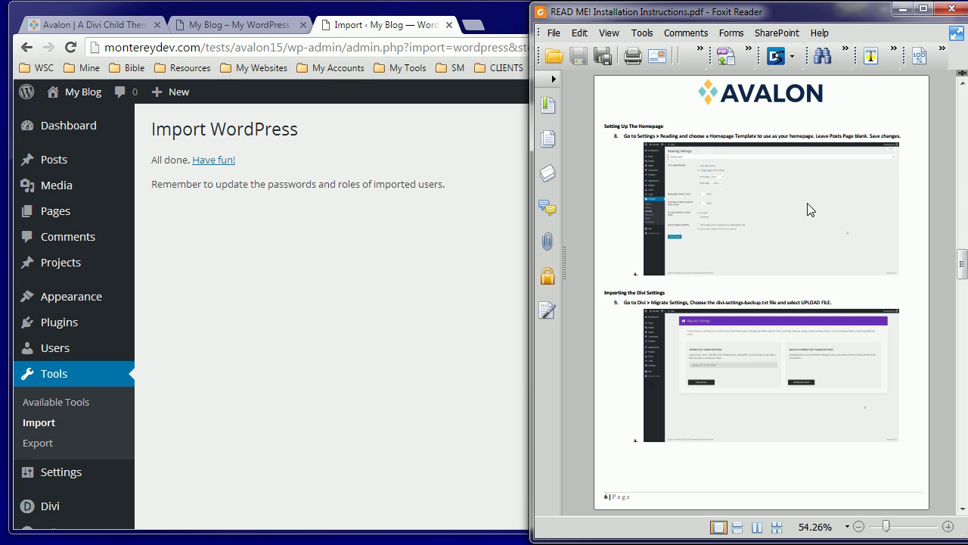
In Settings > Reading, make Home the static front page and save the changes.
click(342, 249)
mouse_move(61, 471)
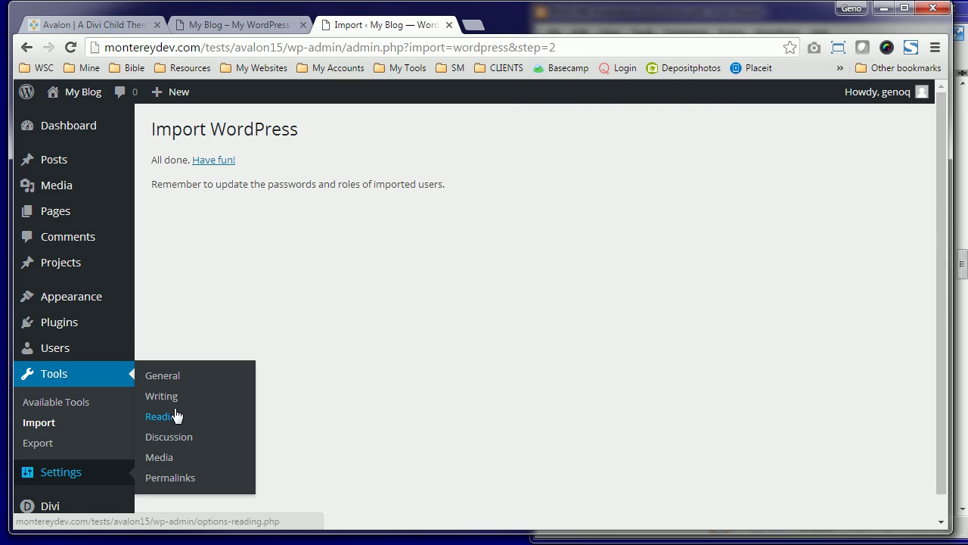
click(169, 415)
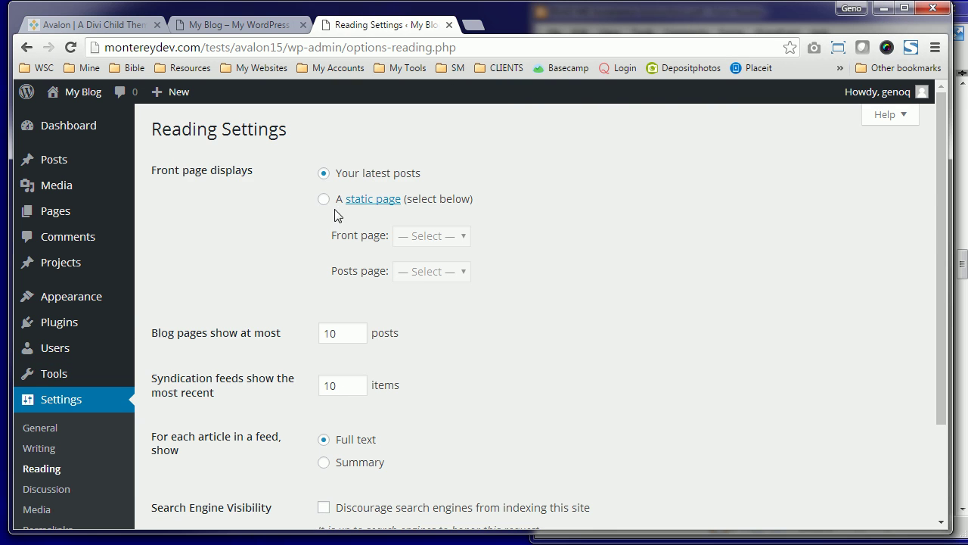
click(324, 199)
click(445, 236)
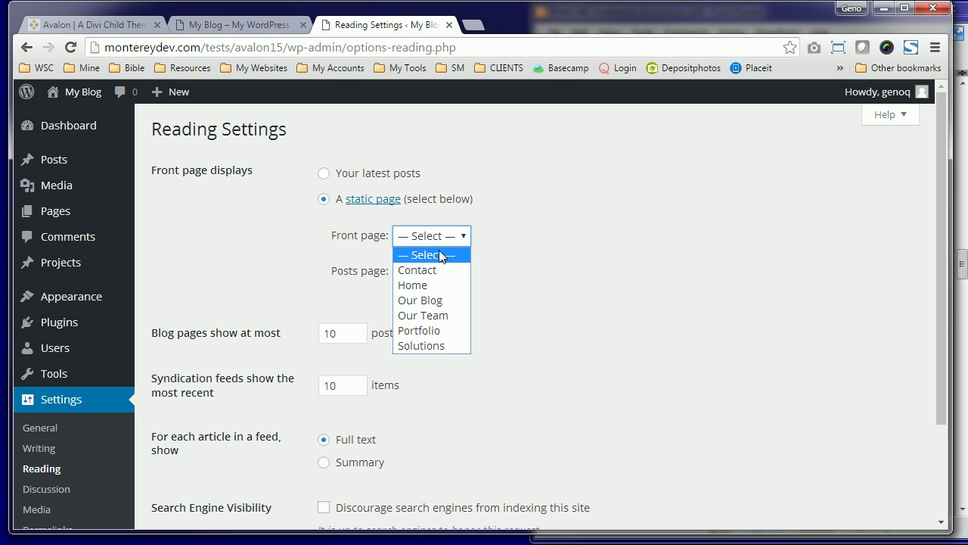
click(429, 284)
scroll(478, 350, down, 3)
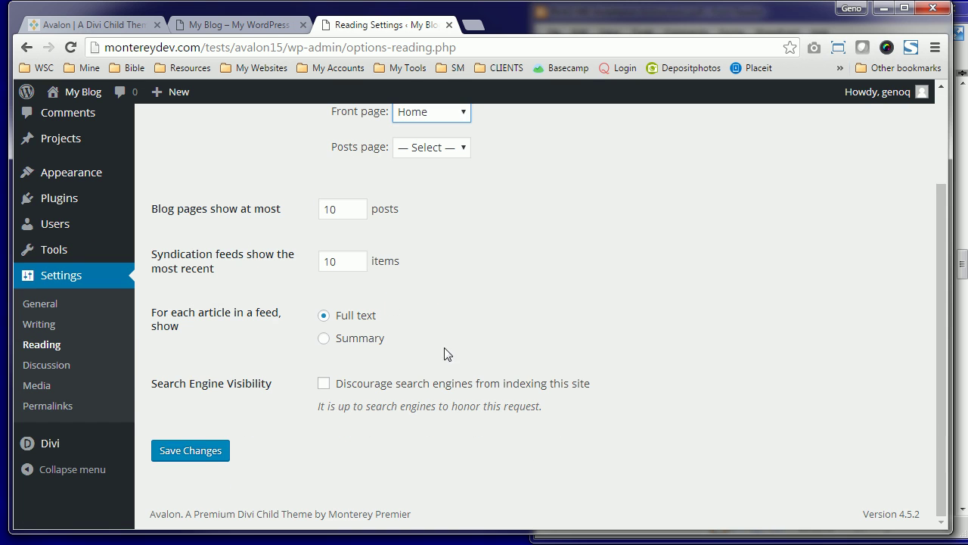
click(201, 452)
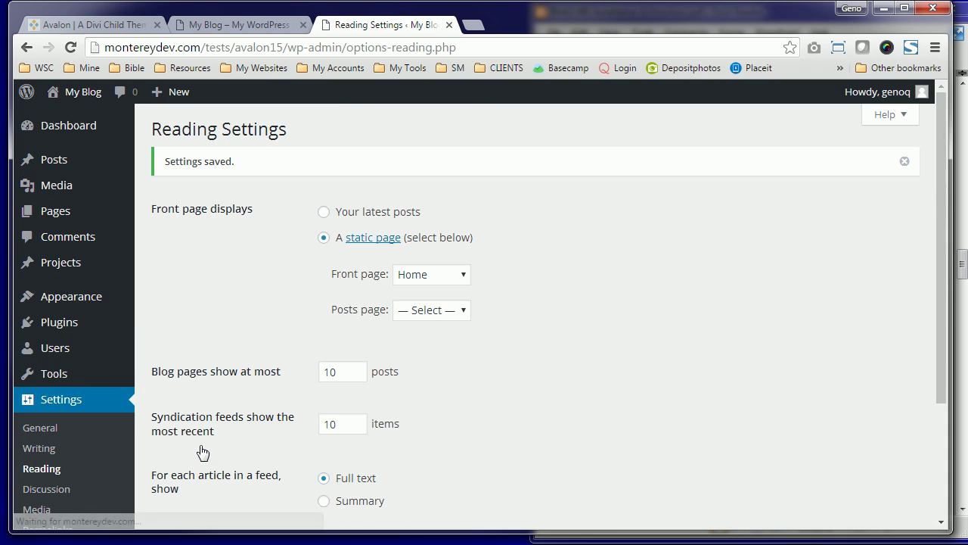
scroll(230, 356, down, 5)
mouse_move(50, 481)
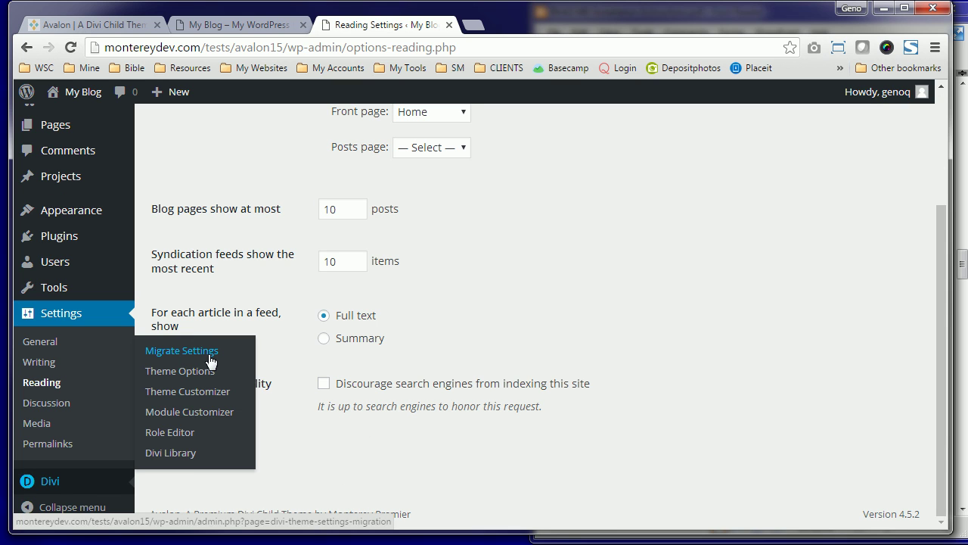
Upload divi-settings-backup.txt through Divi > Migrate Settings.
click(209, 360)
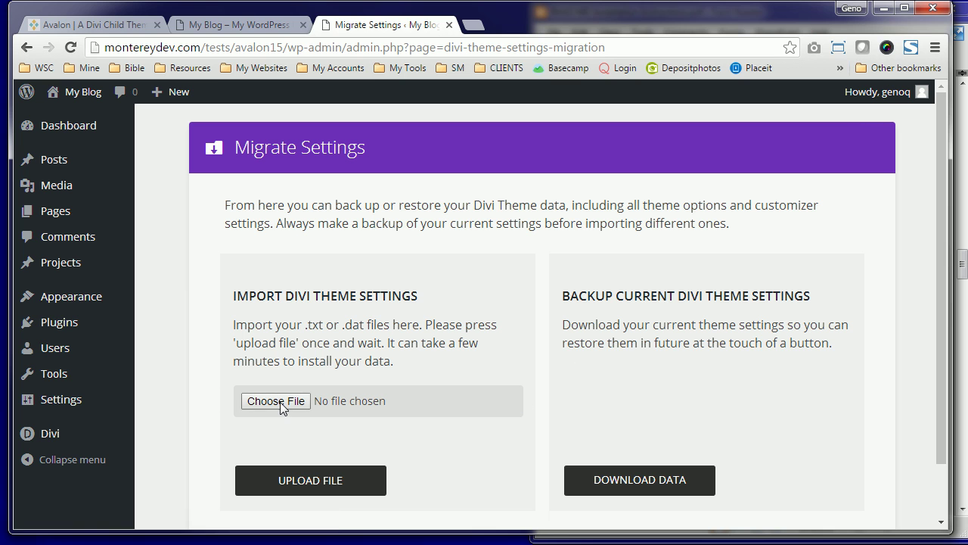
click(273, 401)
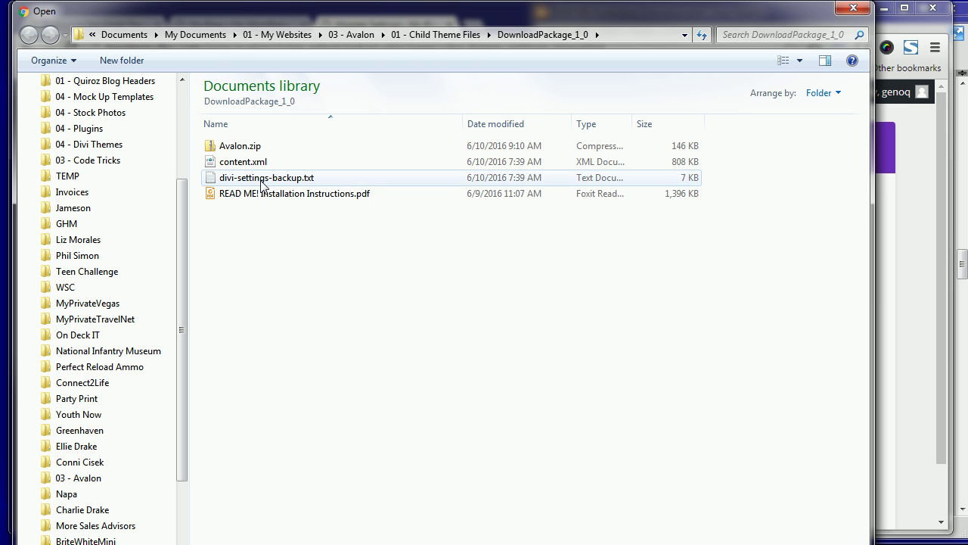
click(262, 182)
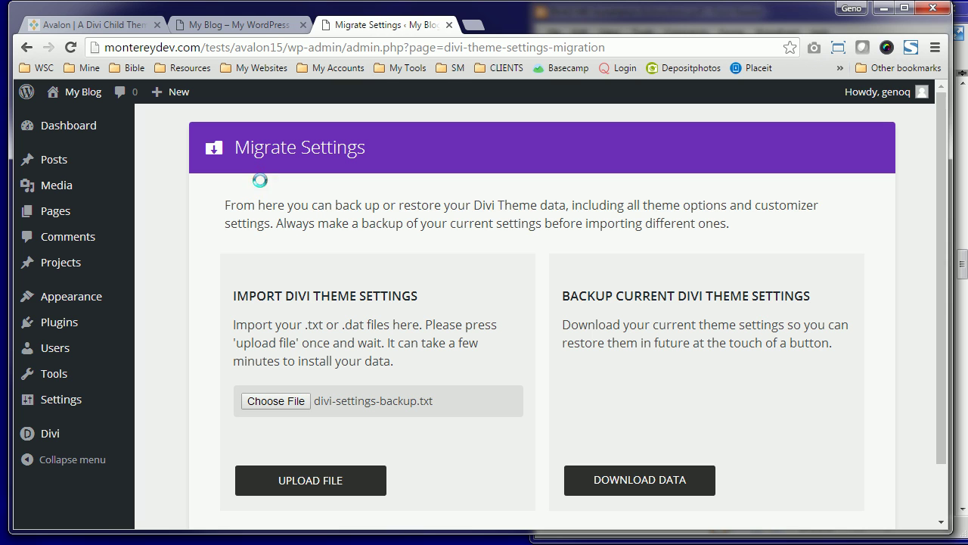
click(301, 482)
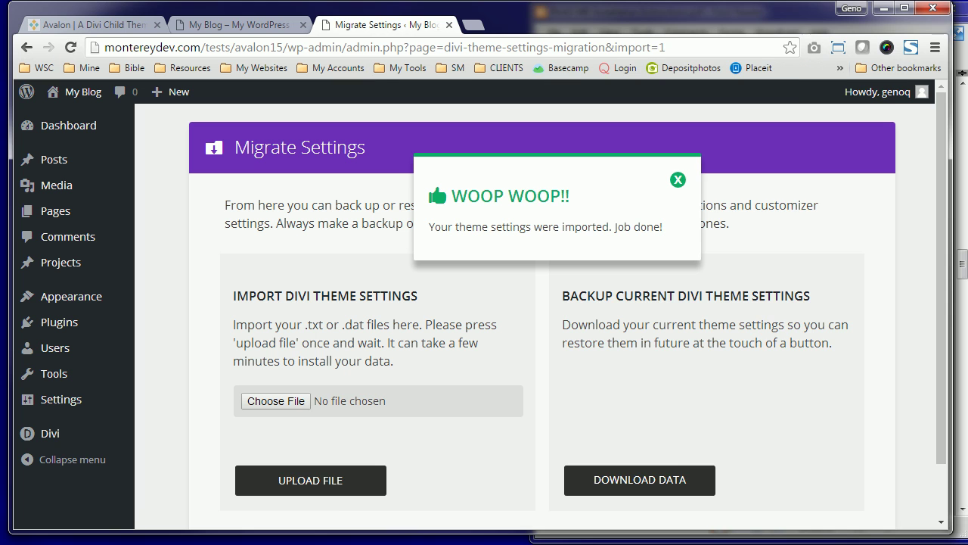
Check the PDF's custom menu step, then open Appearance > Menus at the Primary Menu settings.
key(alt+Tab)
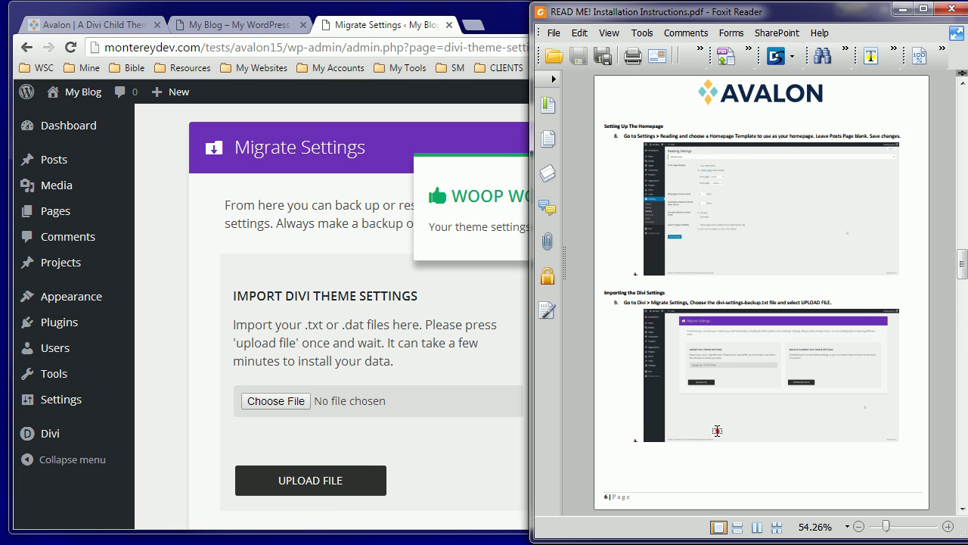
scroll(718, 436, down, 1)
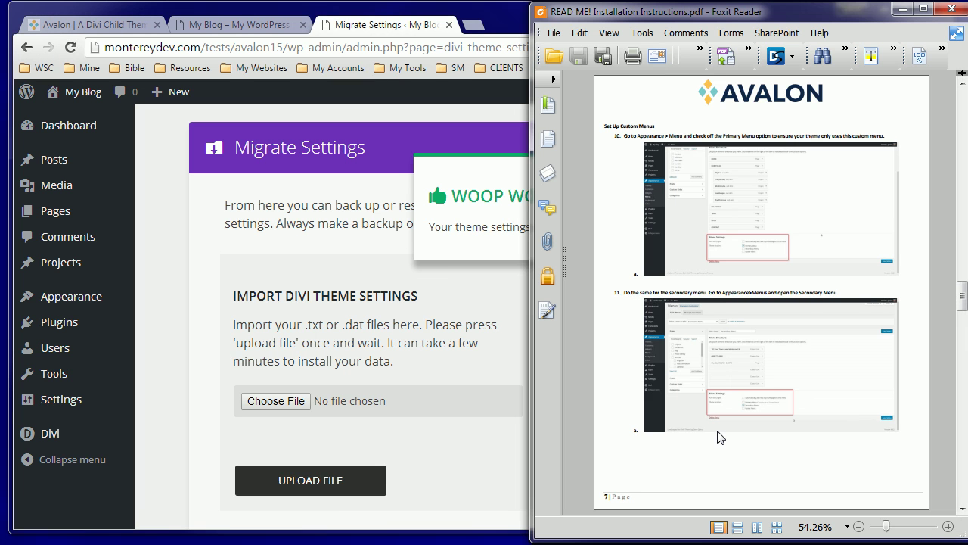
click(173, 251)
mouse_move(71, 296)
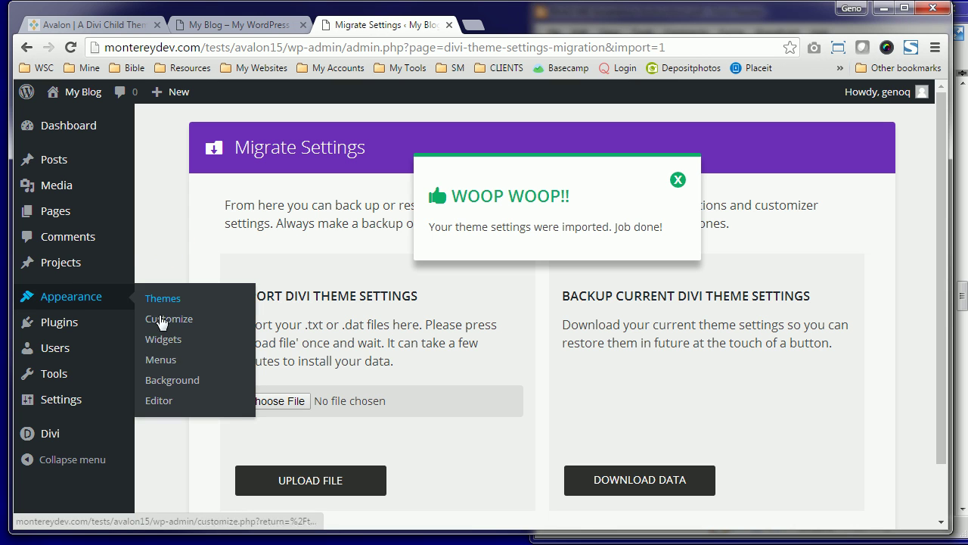
click(161, 362)
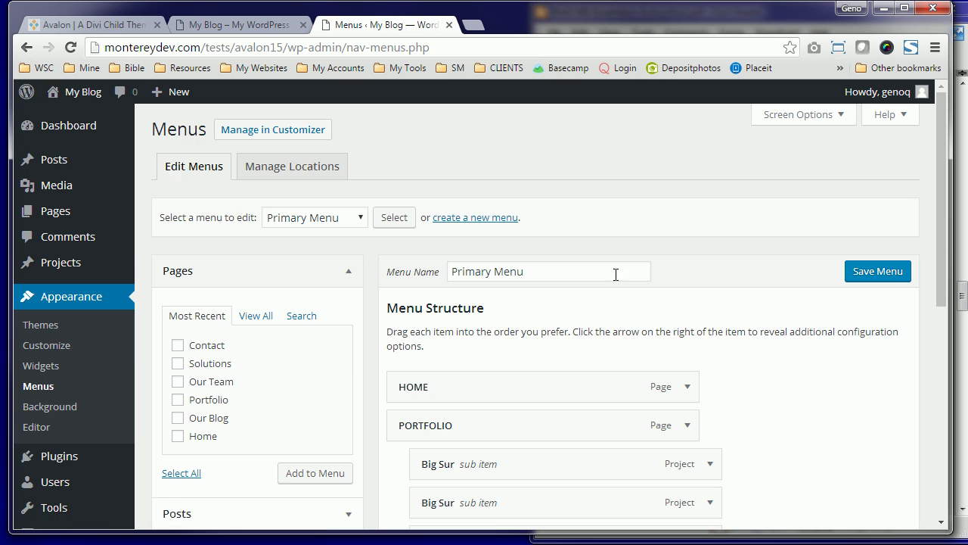
scroll(723, 293, down, 2)
scroll(719, 294, down, 4)
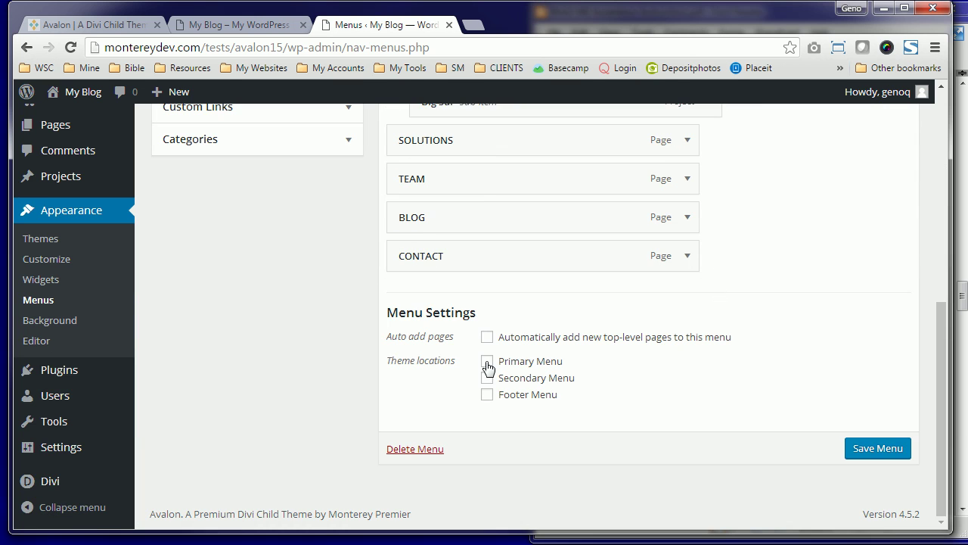
Save the Primary Menu, load the Secondary Menu, and compare it with the Avalon demo site.
click(881, 453)
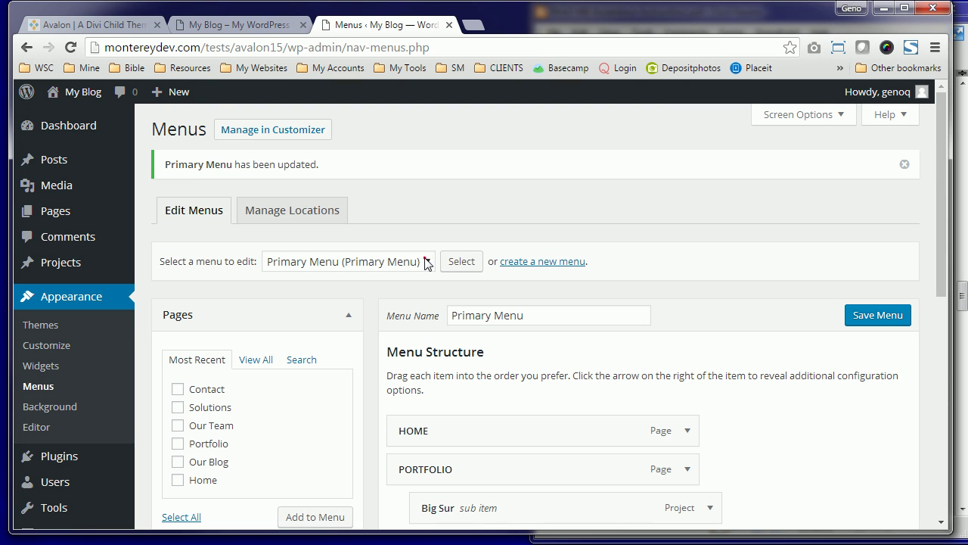
click(424, 261)
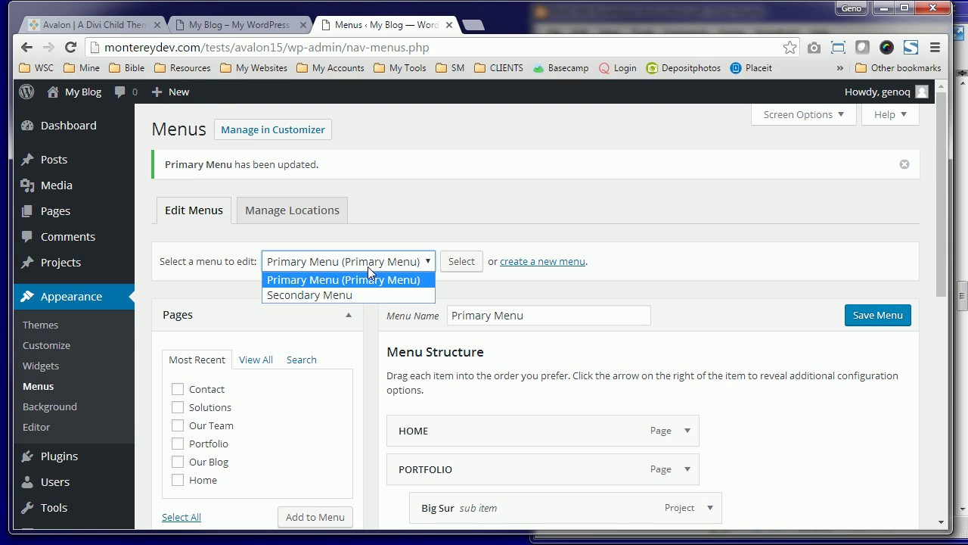
click(310, 295)
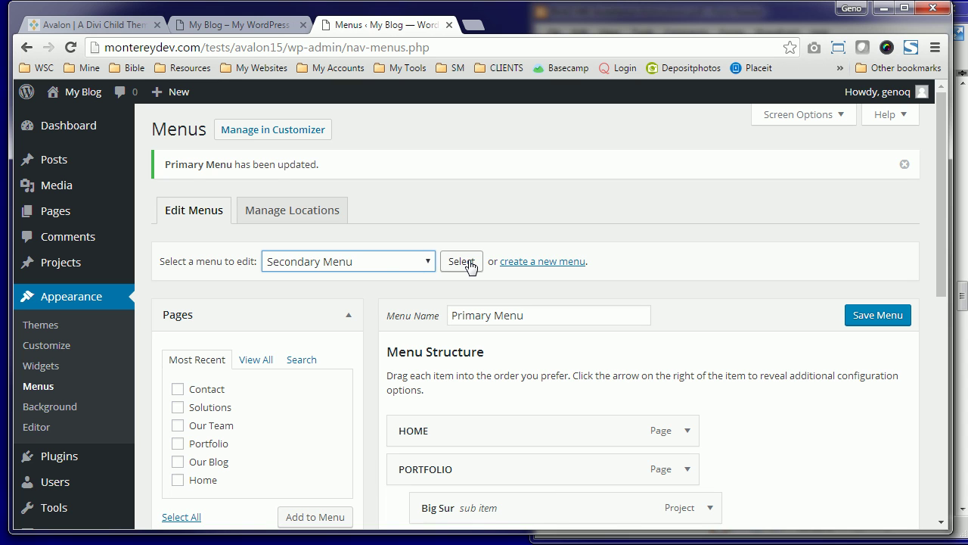
click(470, 264)
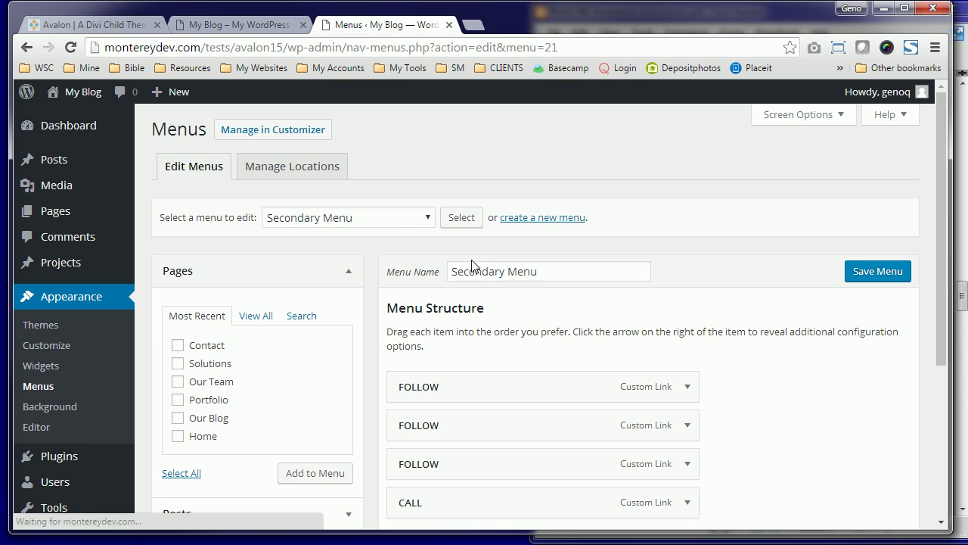
scroll(728, 333, down, 1)
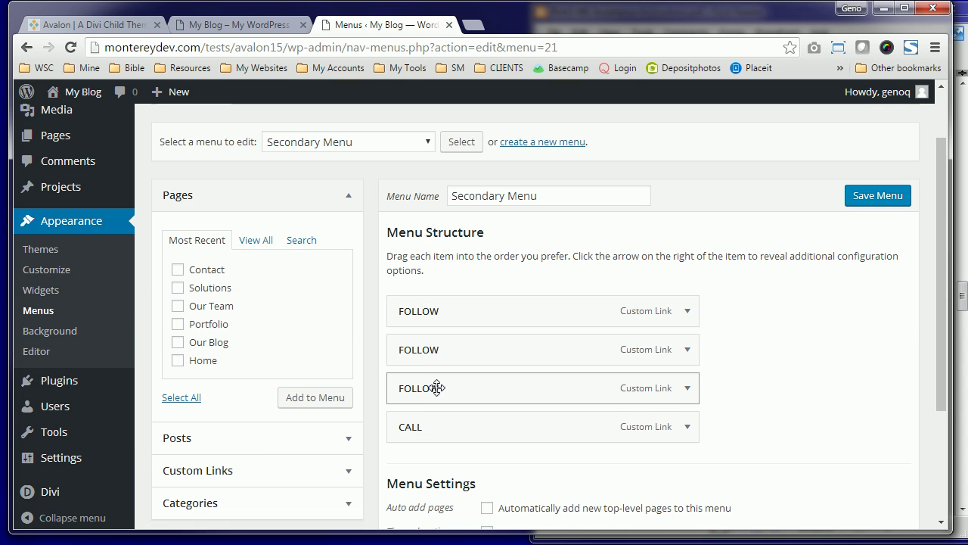
click(100, 27)
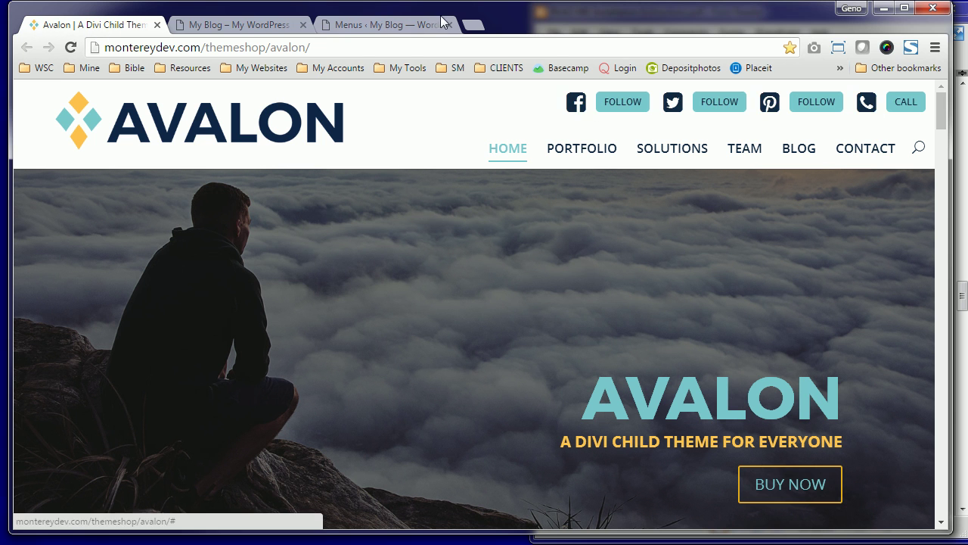
click(394, 25)
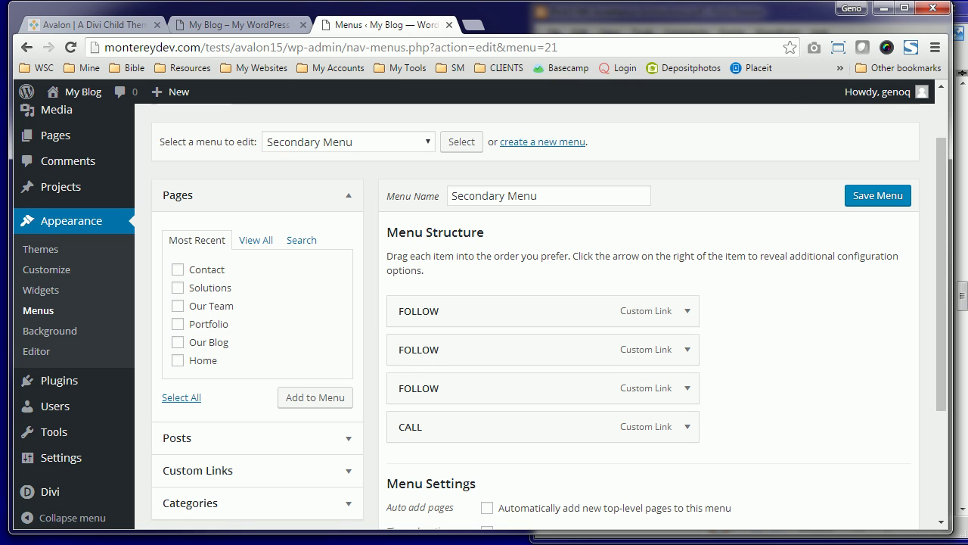
key(alt+Tab)
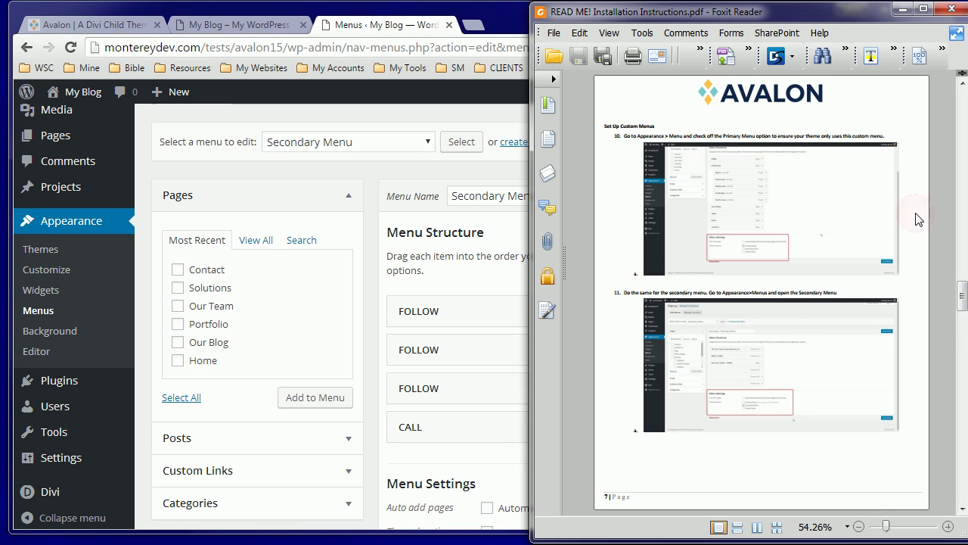
Paste the fa-facebook-square icon code from the PDF as the first FOLLOW item's navigation label.
scroll(918, 220, down, 1)
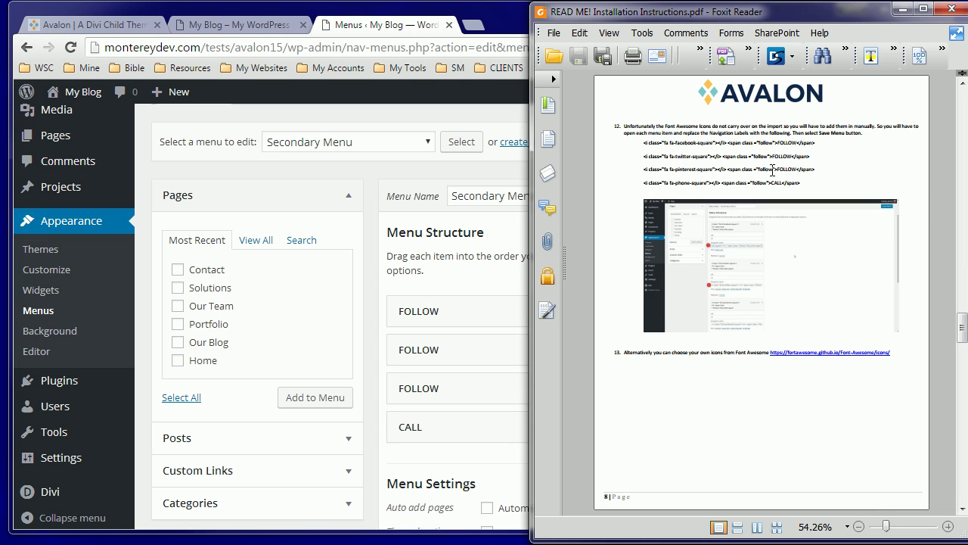
triple_click(737, 143)
key(ctrl+c)
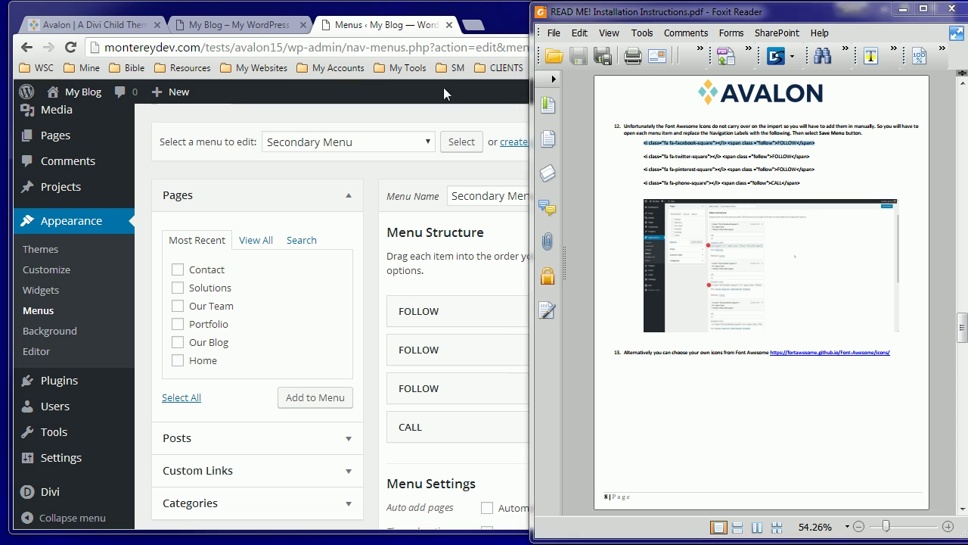
click(493, 27)
click(687, 311)
click(469, 399)
double_click(463, 399)
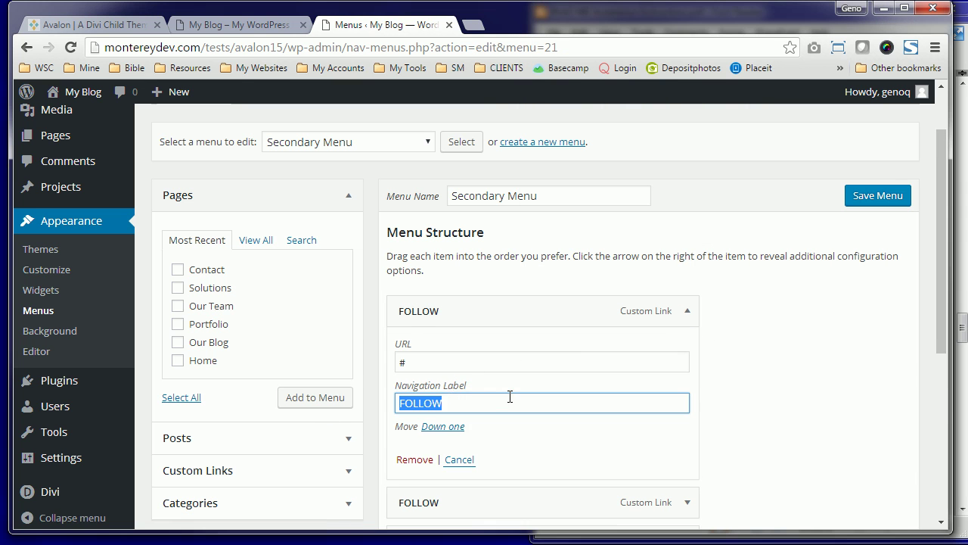
key(ctrl+v)
click(687, 312)
Expand the second FOLLOW item and select the fa-twitter-square line in the PDF.
scroll(703, 323, down, 1)
click(687, 305)
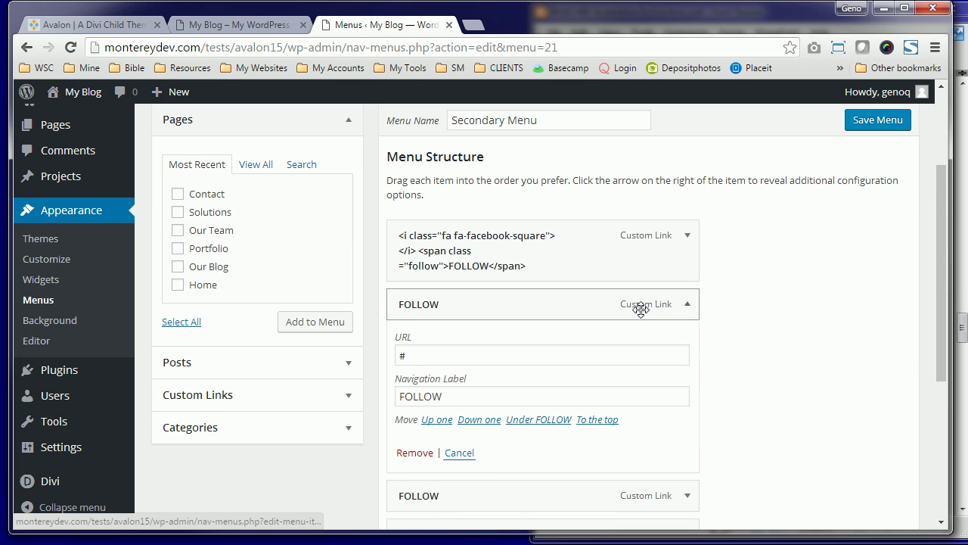
key(alt+Tab)
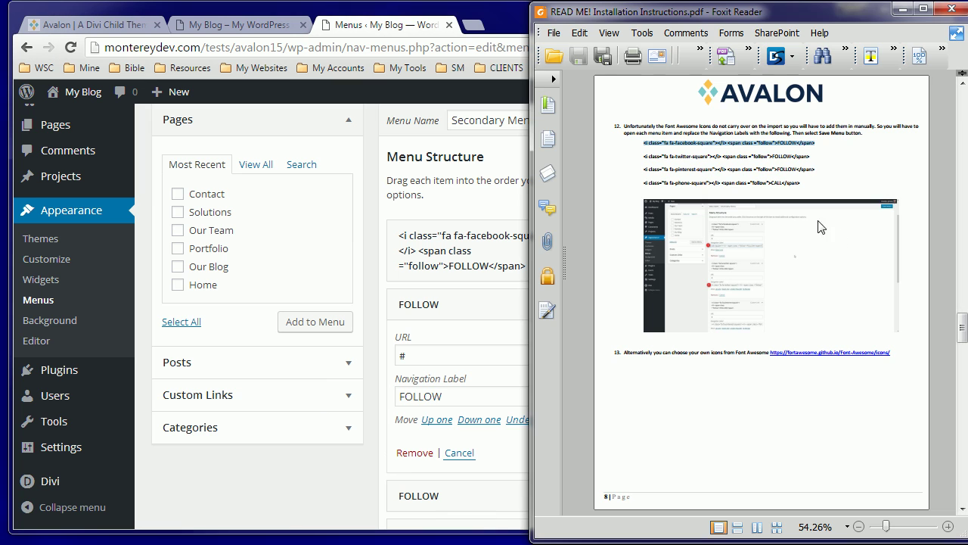
click(720, 157)
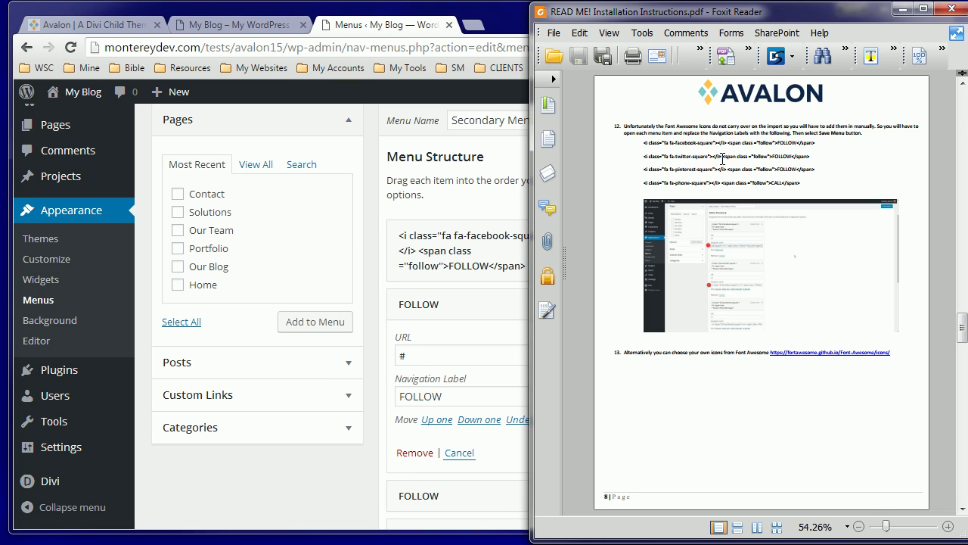
click(711, 156)
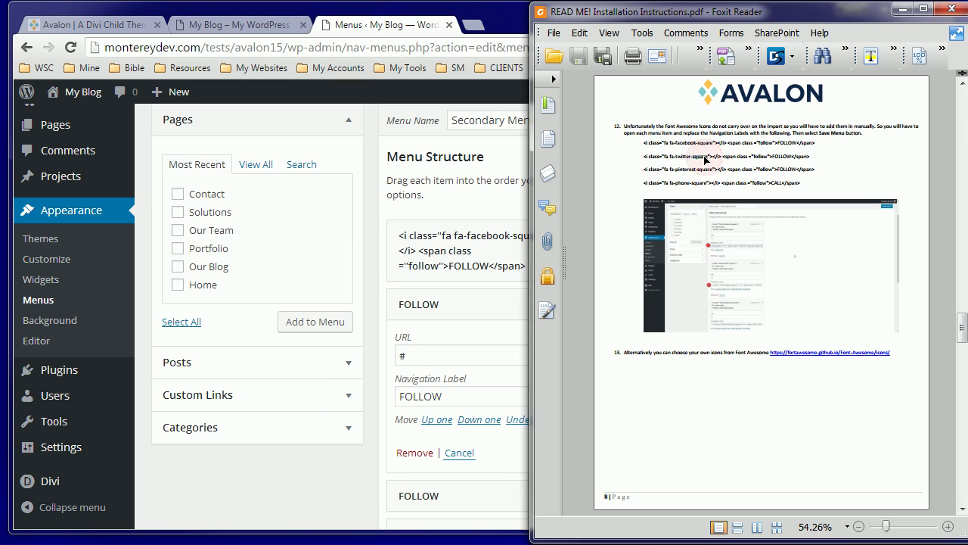
triple_click(705, 157)
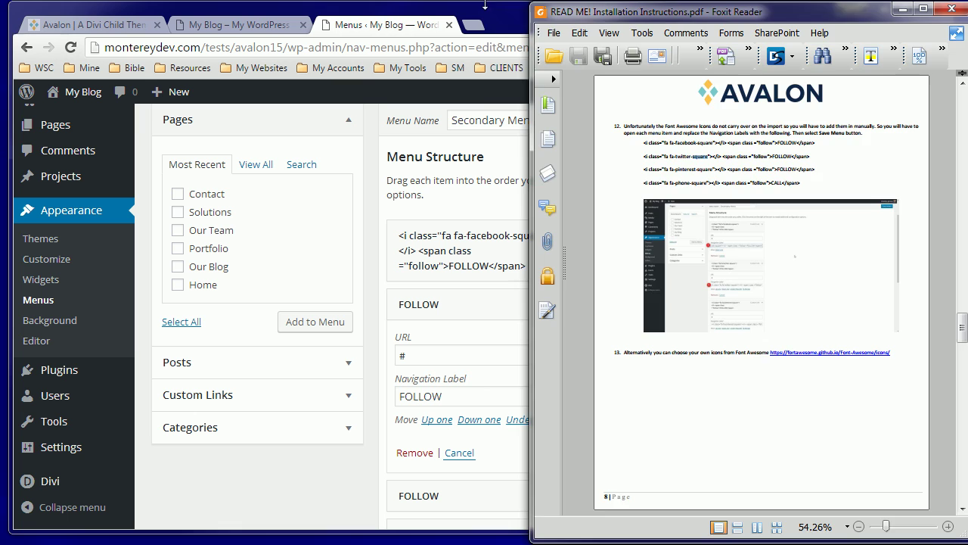
click(496, 29)
Clear the second item's navigation label, removing the stray 'square' text.
double_click(469, 391)
text(square)
double_click(433, 396)
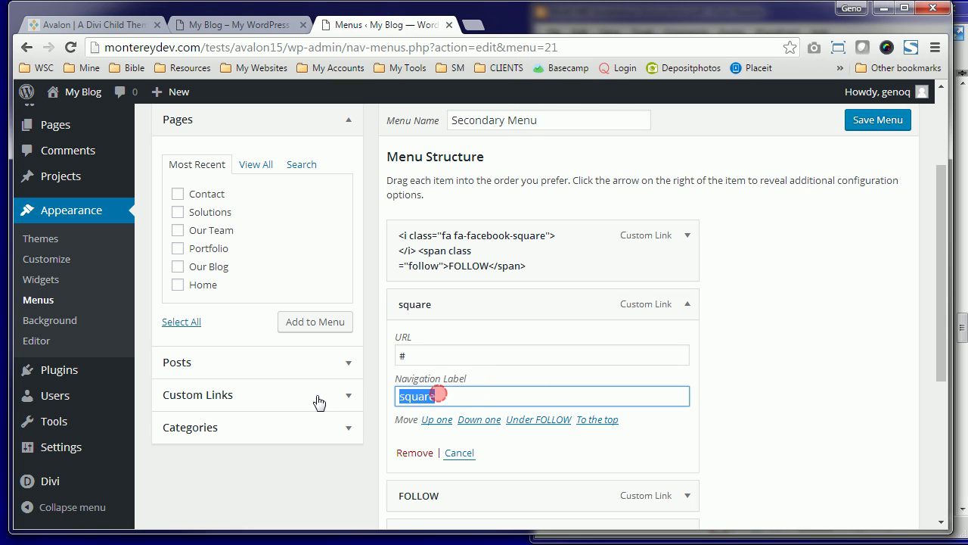
key(Right)
double_click(462, 395)
key(BackSpace)
Recopy the fa-twitter-square line and paste it as the second item's navigation label.
key(alt+Tab)
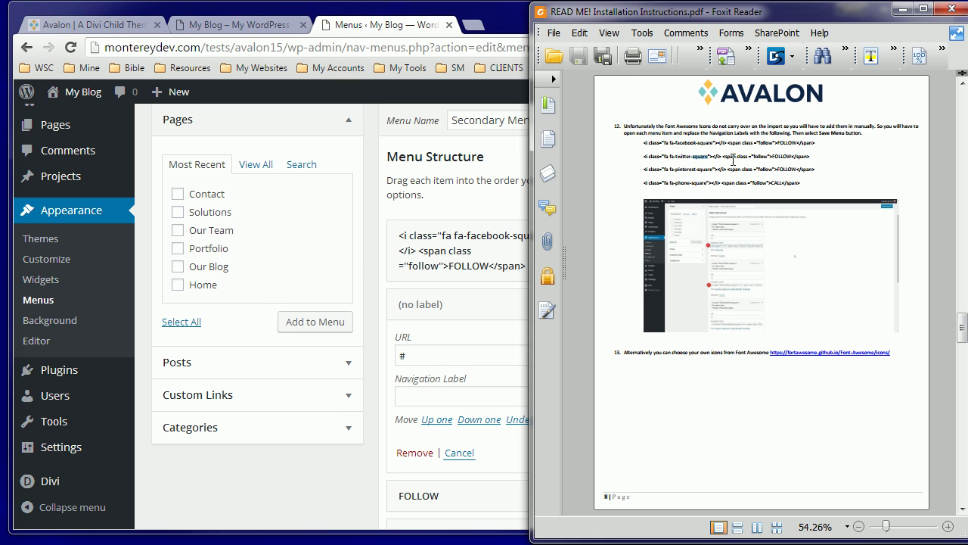
double_click(699, 156)
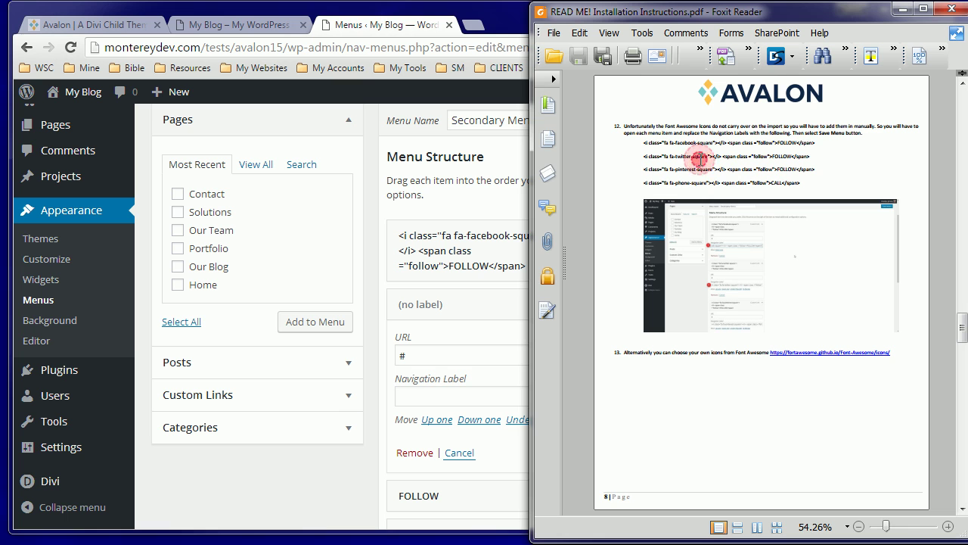
triple_click(649, 157)
key(ctrl+c)
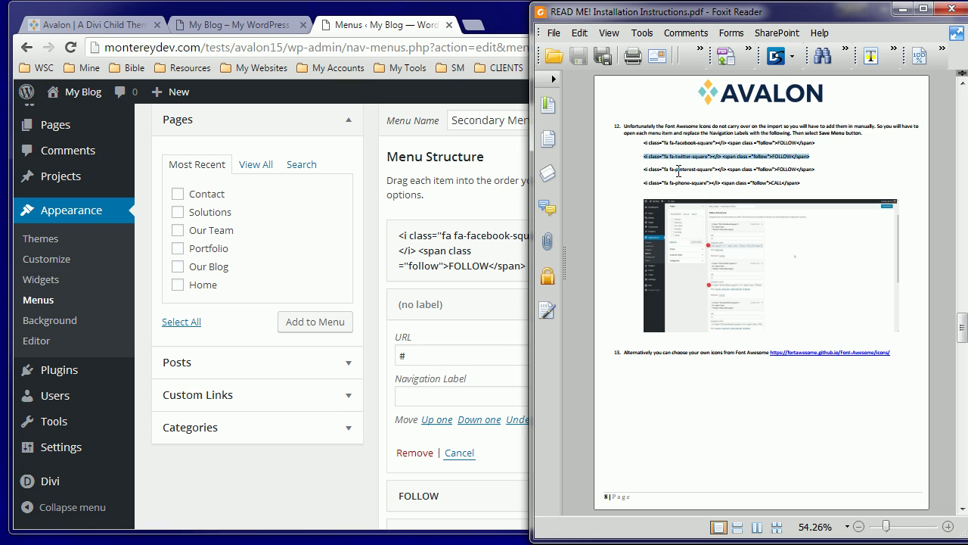
click(507, 28)
click(445, 398)
key(ctrl+v)
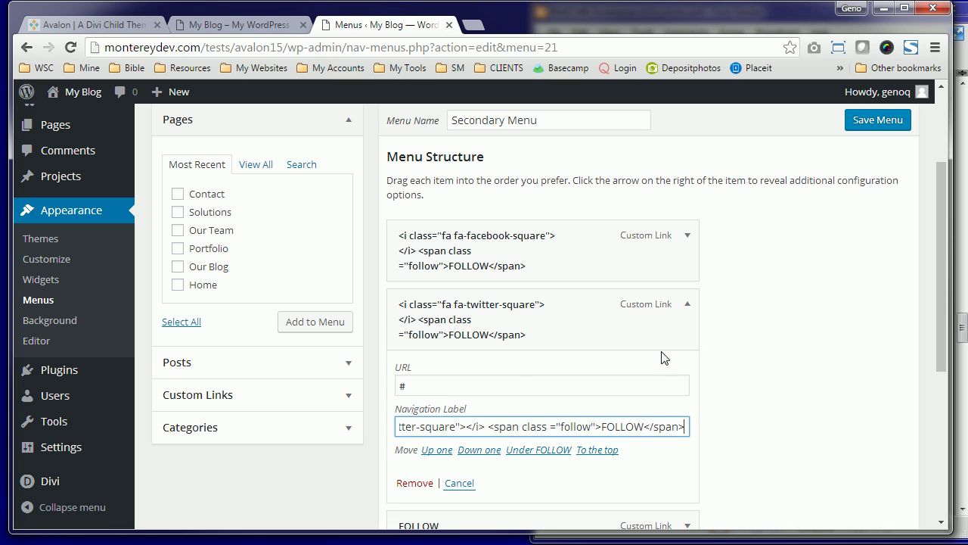
Replace the third FOLLOW item's Navigation Label with the pinterest-square icon code from the PDF.
click(688, 303)
scroll(756, 325, down, 2)
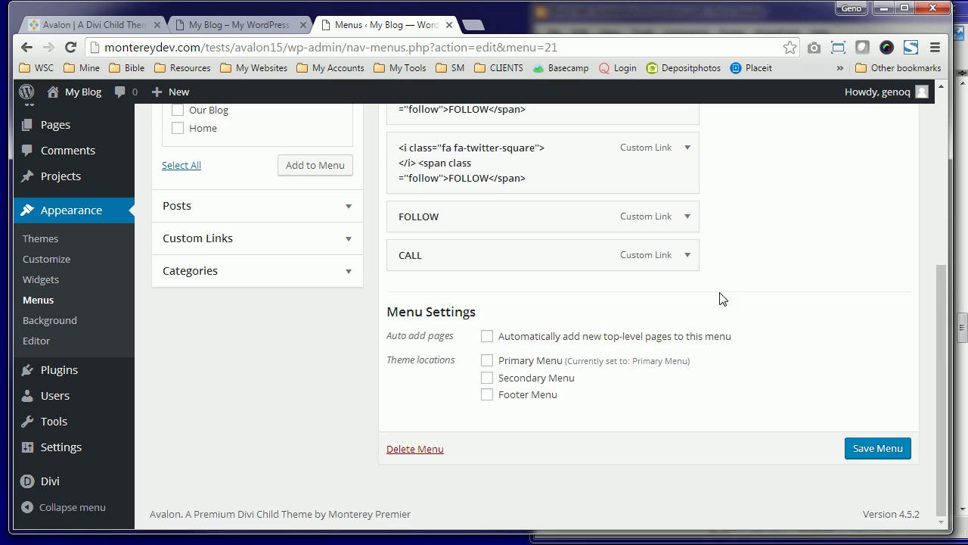
click(688, 216)
key(alt+Tab)
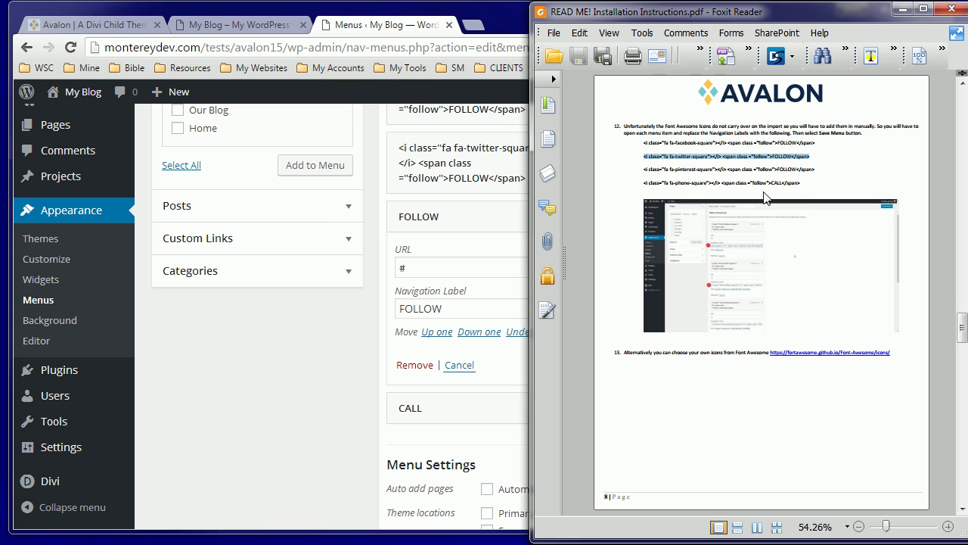
triple_click(707, 170)
key(ctrl+c)
key(alt+Tab)
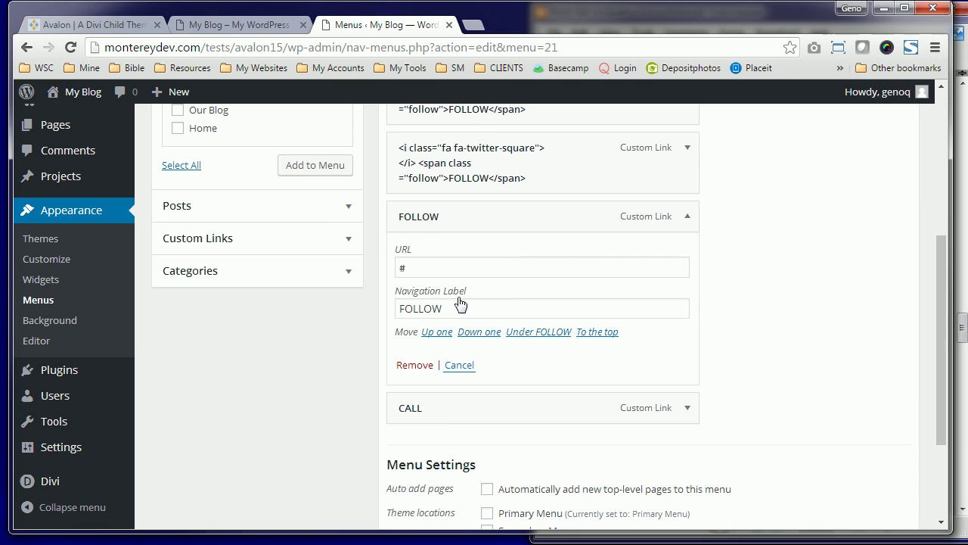
click(454, 309)
double_click(458, 306)
key(ctrl+v)
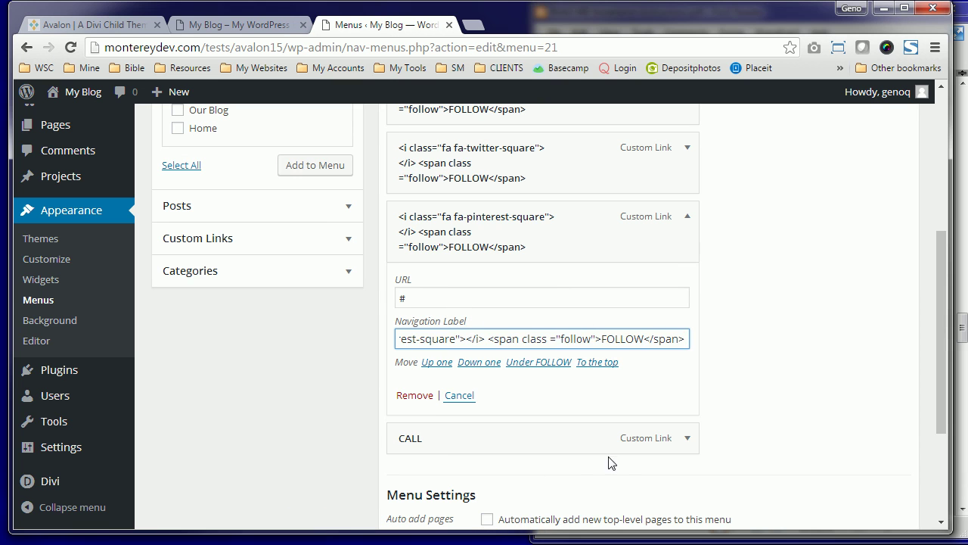
Replace the CALL item's Navigation Label with the phone-square icon code.
click(688, 438)
key(alt+Tab)
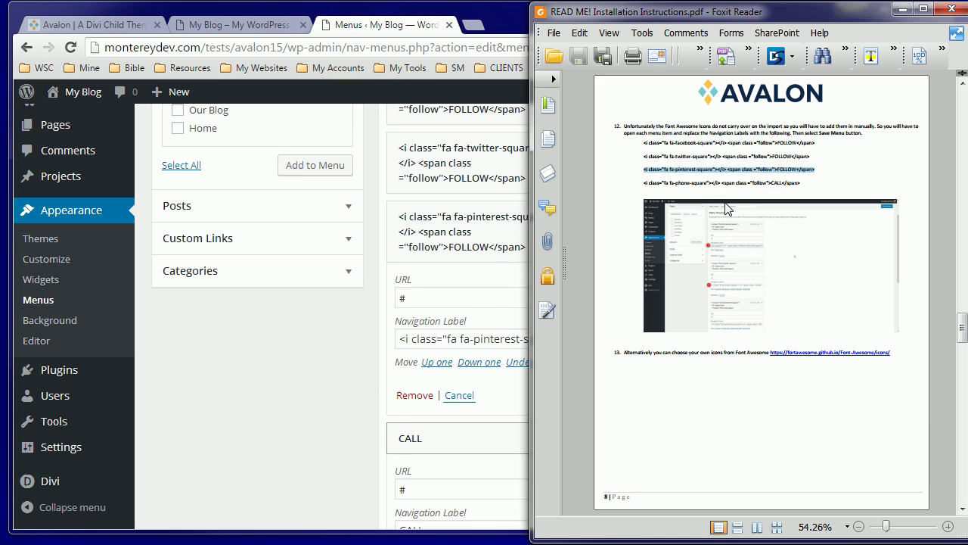
triple_click(731, 184)
click(345, 360)
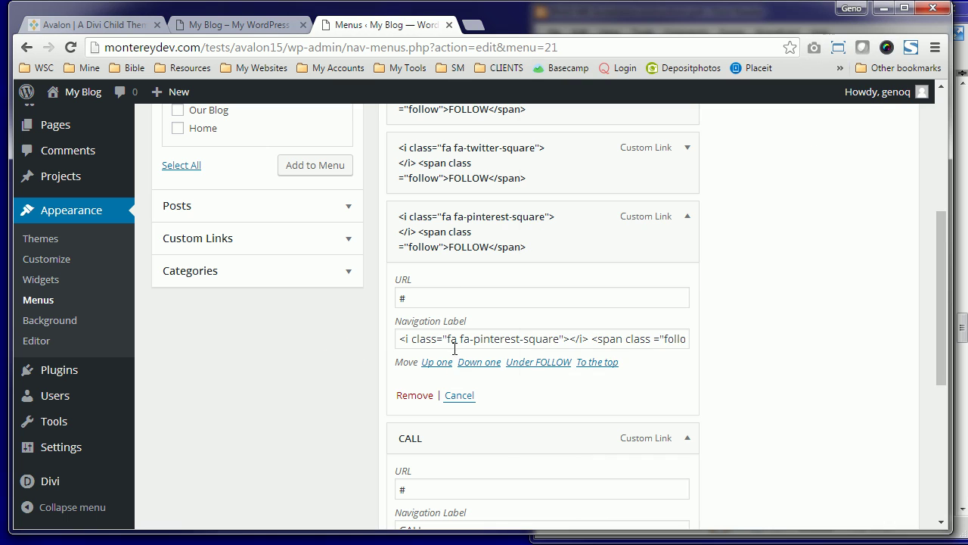
scroll(504, 349, down, 2)
double_click(456, 373)
key(ctrl+v)
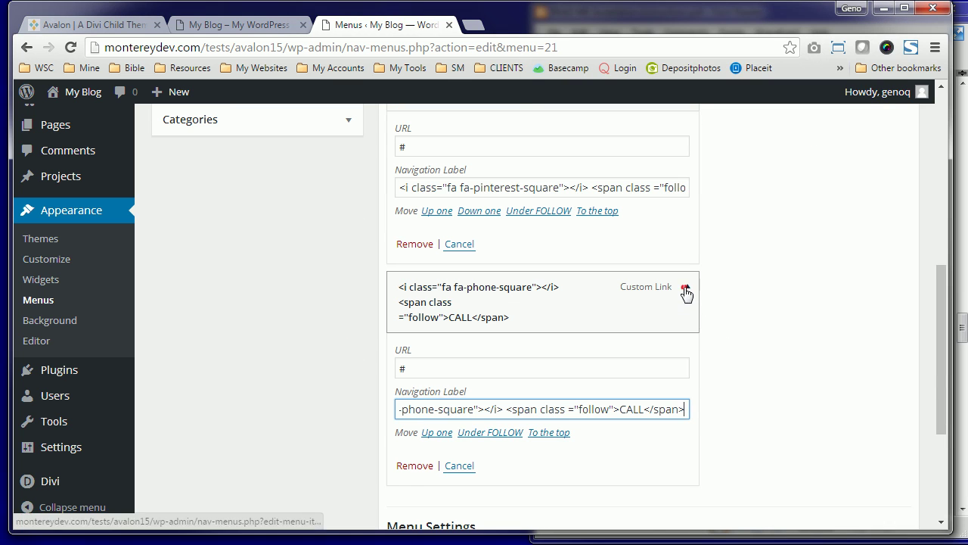
Assign the menu to the Secondary Menu theme location and save it.
click(687, 287)
scroll(686, 249, up, 2)
click(686, 216)
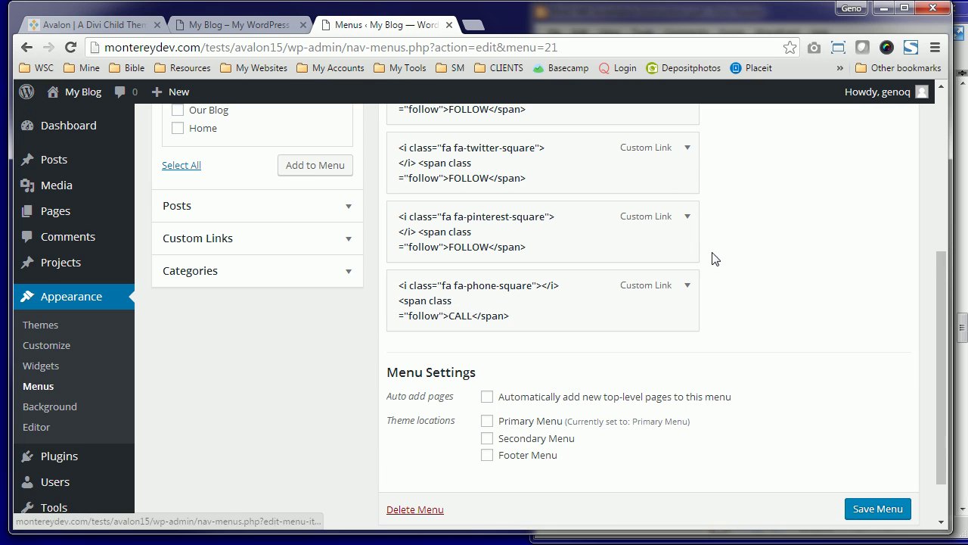
click(487, 439)
click(874, 510)
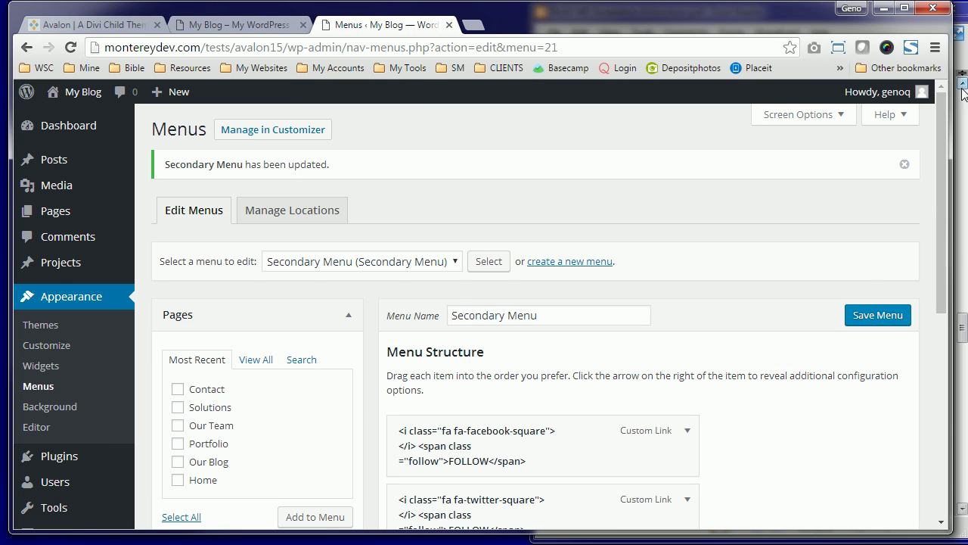
Check the installation PDF, then save the Secondary Menu again.
click(964, 123)
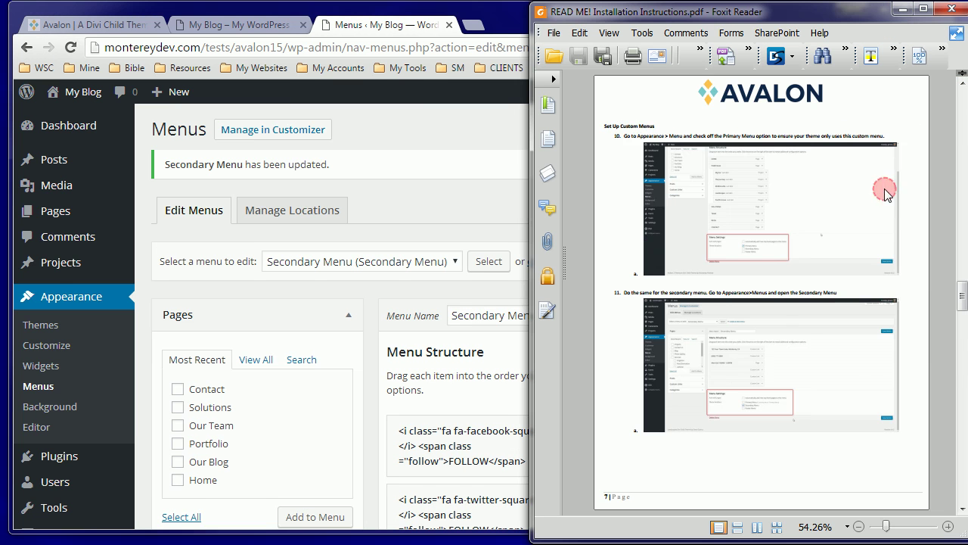
scroll(887, 194, down, 1)
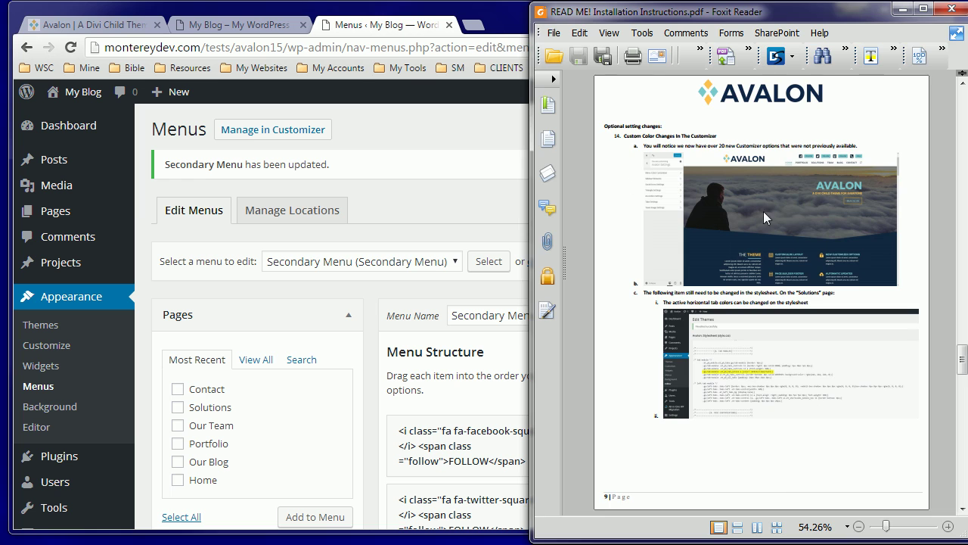
click(505, 31)
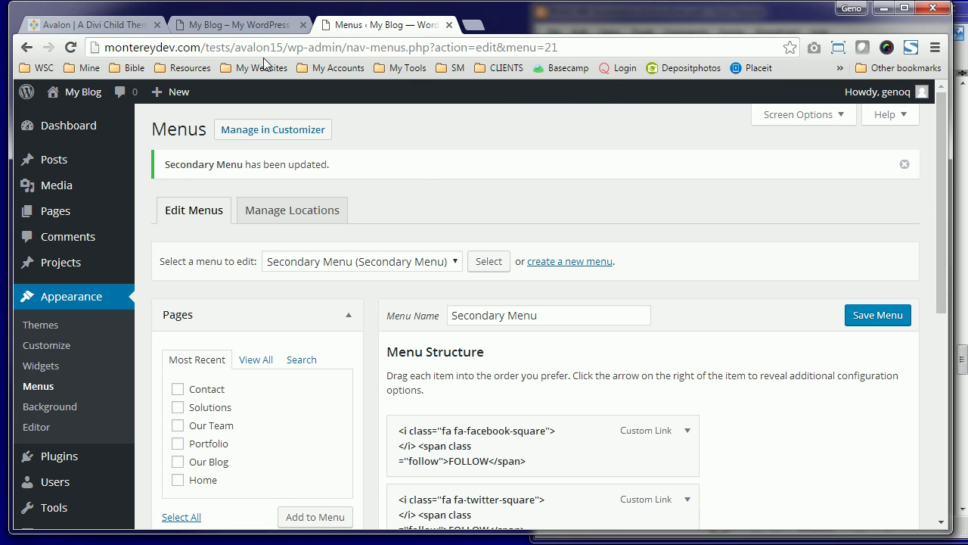
click(885, 315)
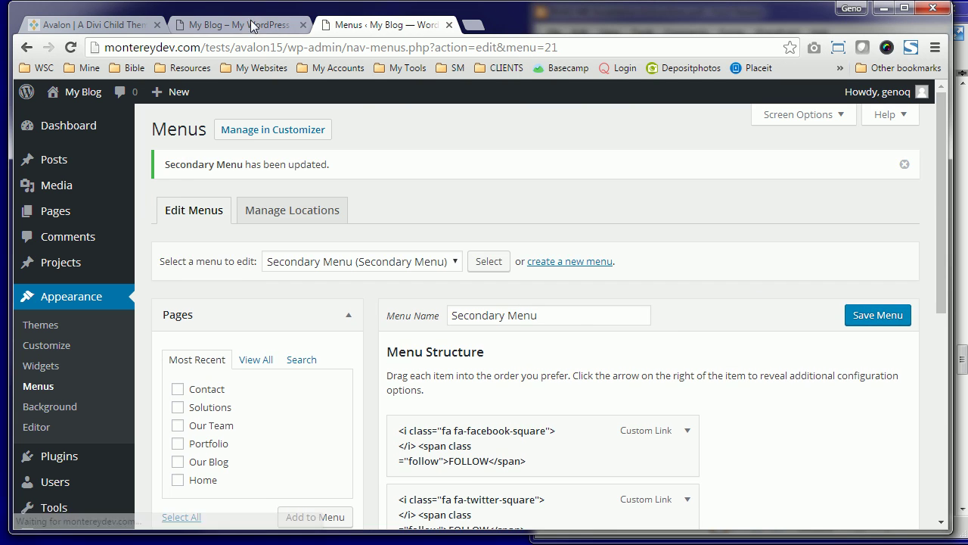
Reload the site's front page and look over the header's FOLLOW and CALL icons.
click(253, 27)
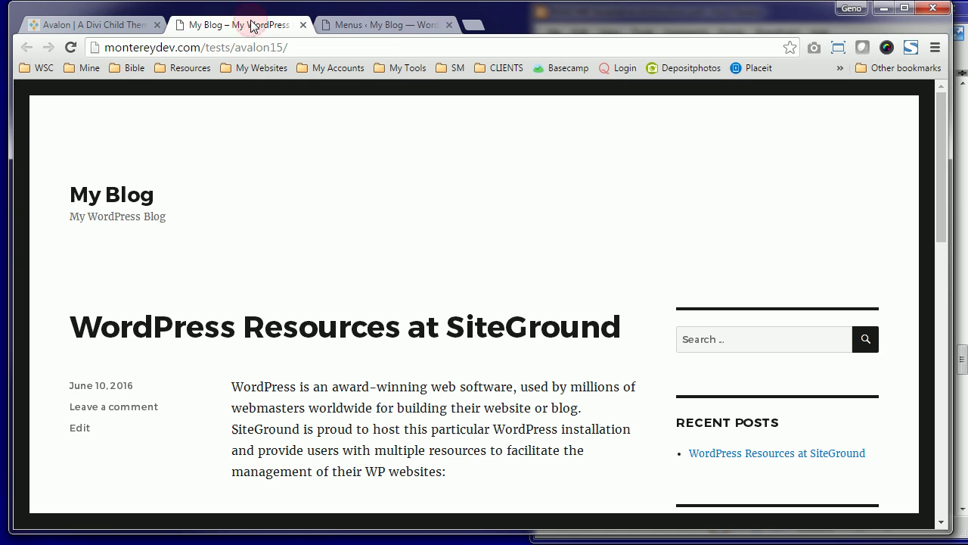
right_click(323, 139)
click(373, 177)
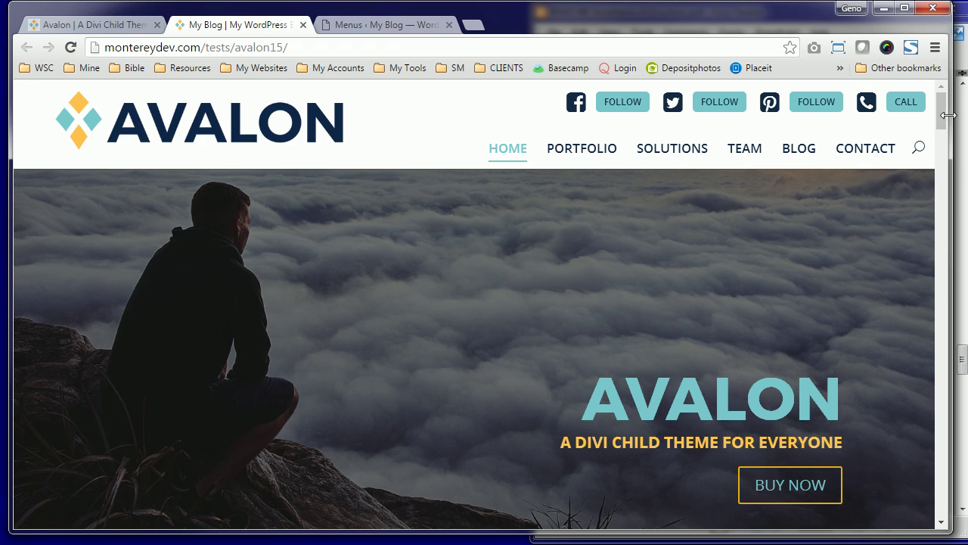
mouse_move(942, 112)
mouse_down()
mouse_move(925, 363)
mouse_move(908, 179)
mouse_move(759, 148)
mouse_up()
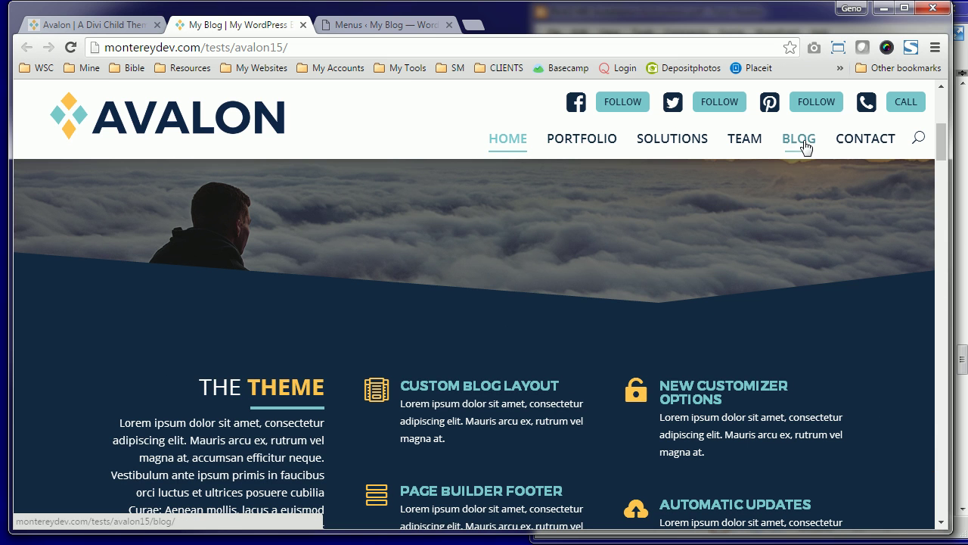
scroll(558, 218, up, 4)
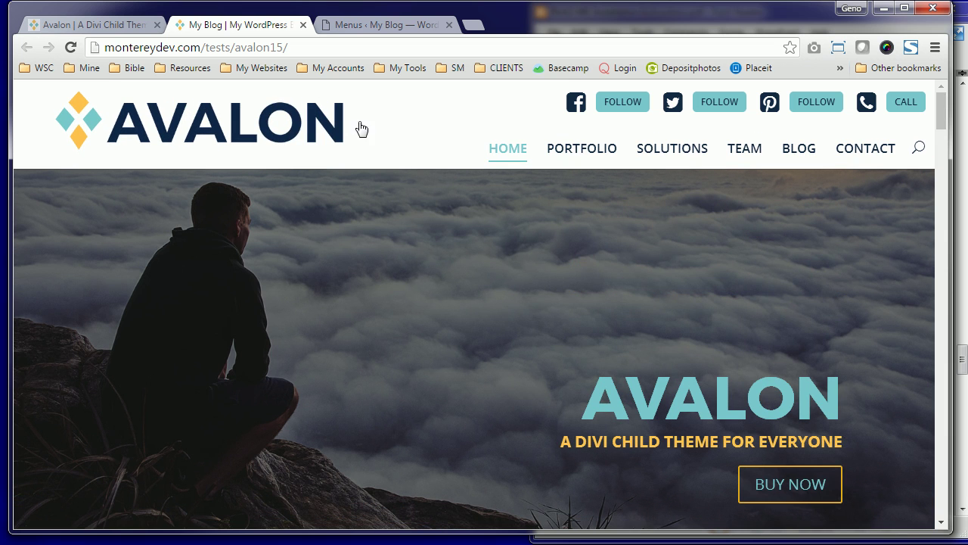
Browse the Avalon Settings Menu Colors options in the Divi Theme Customizer.
click(371, 25)
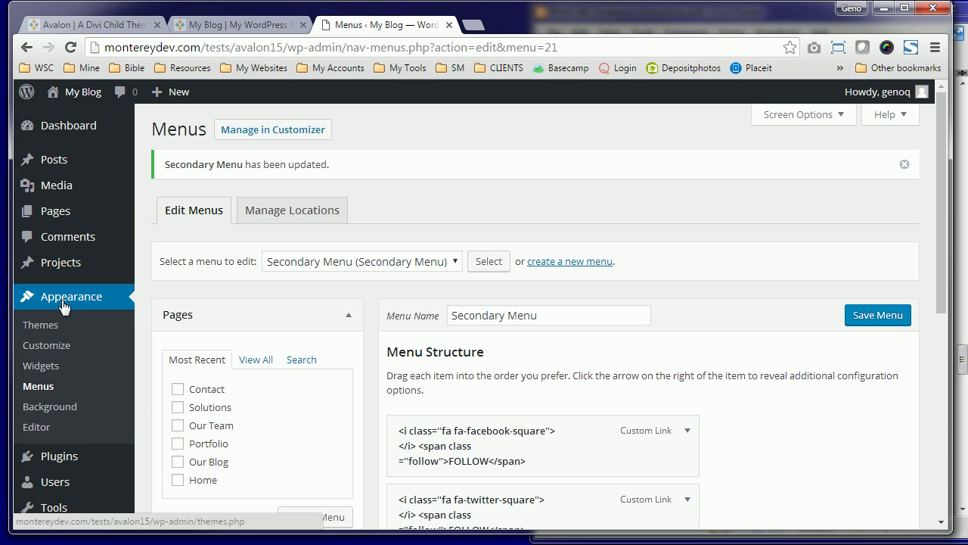
scroll(64, 307, down, 4)
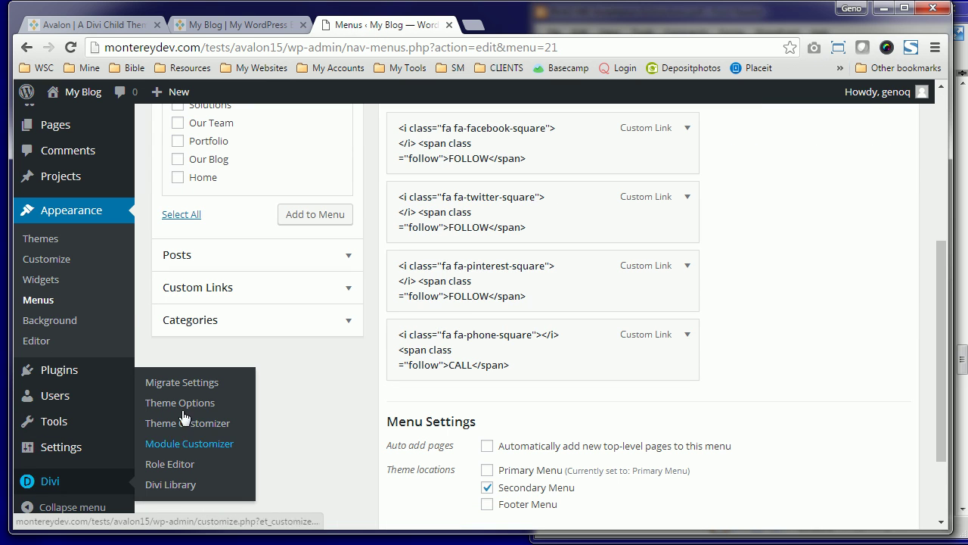
click(187, 423)
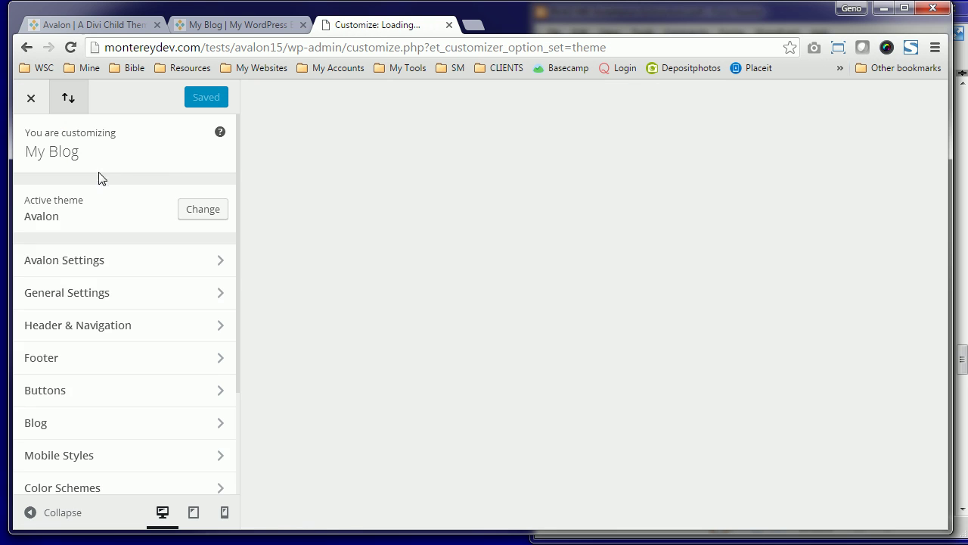
click(58, 261)
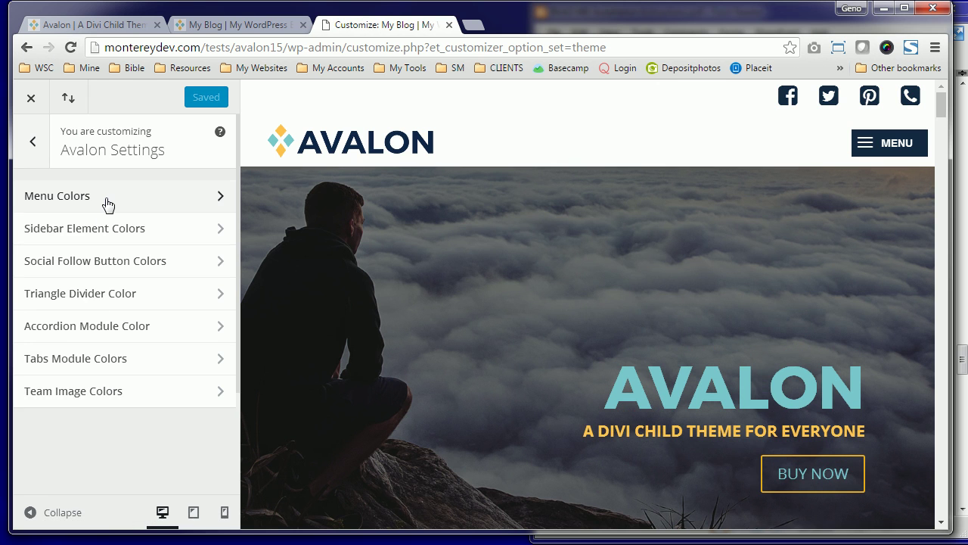
click(107, 205)
scroll(106, 217, down, 3)
scroll(107, 217, up, 3)
click(38, 150)
click(32, 141)
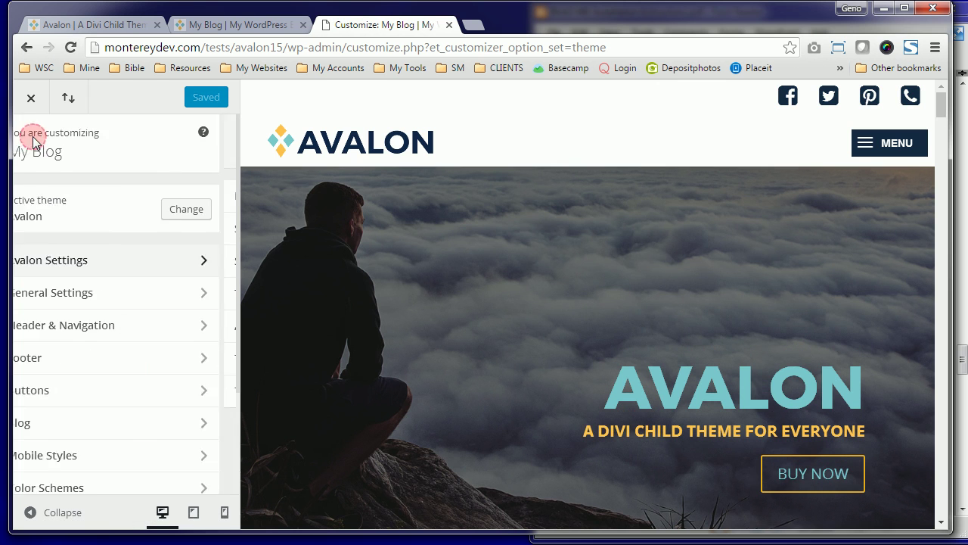
Review the Login Editor options, then close the Customizer.
scroll(78, 318, down, 1)
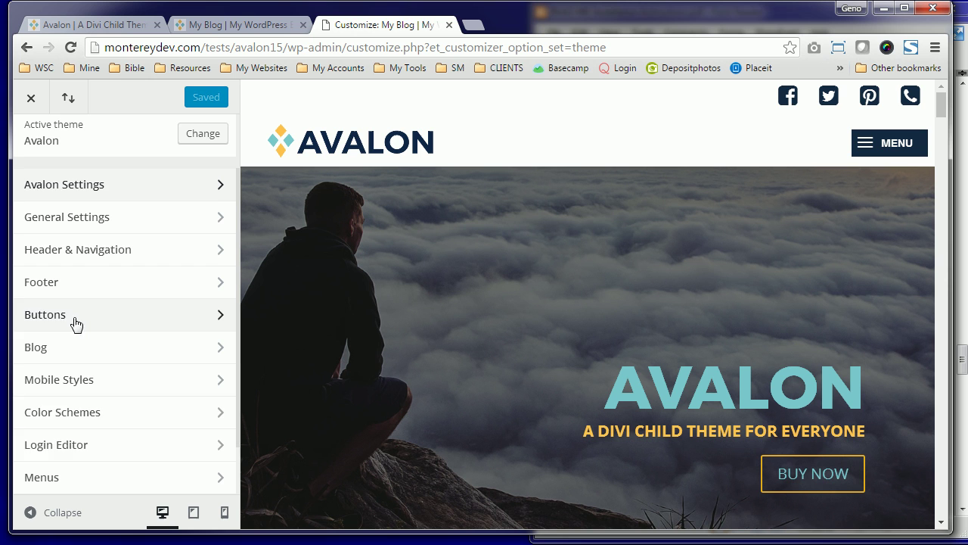
click(74, 446)
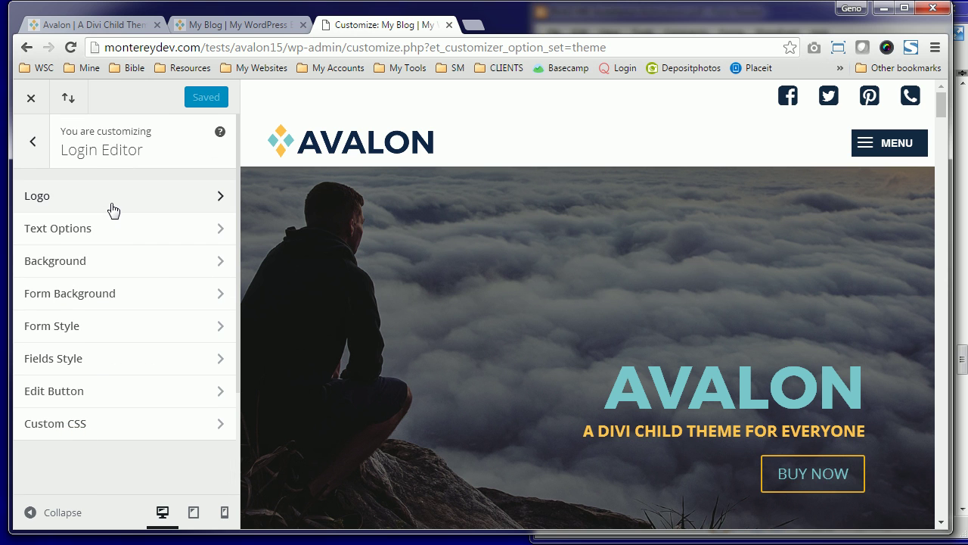
click(36, 143)
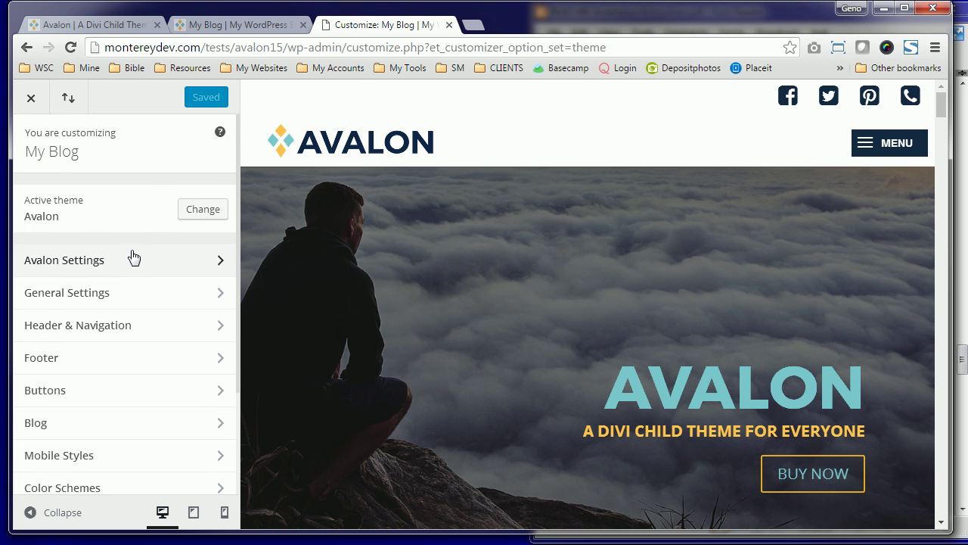
click(38, 100)
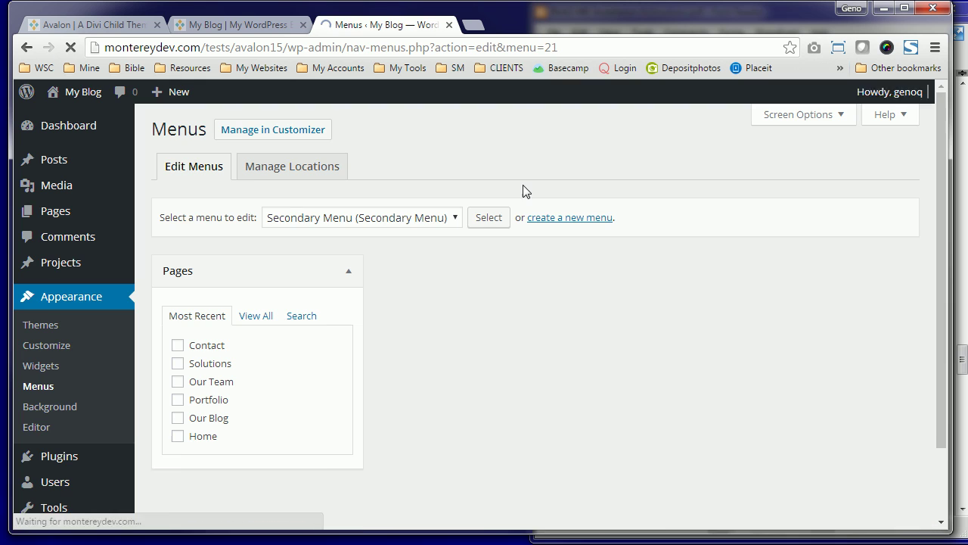